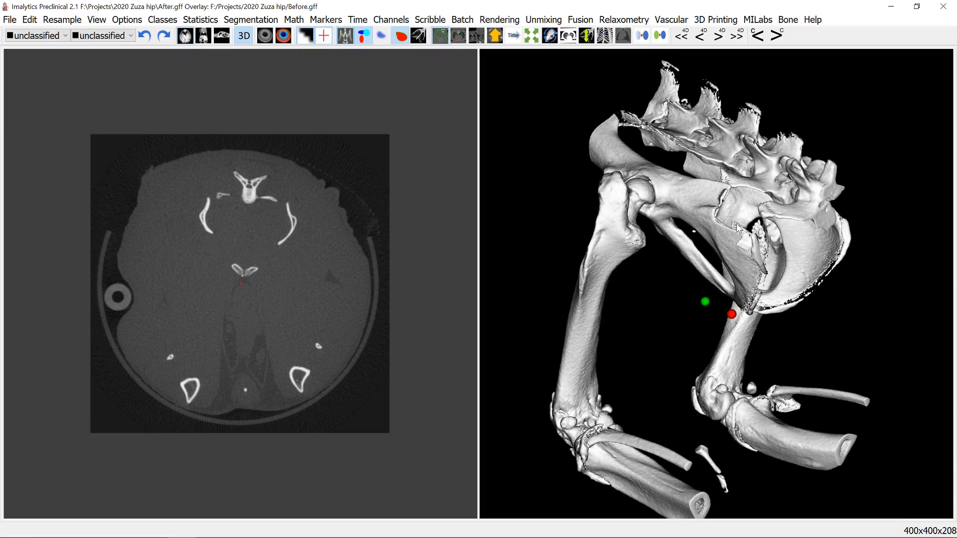
Show the Before overlay and raise the minimum of its NIH color range to 325.86.
left_click_drag(719, 229, 665, 231)
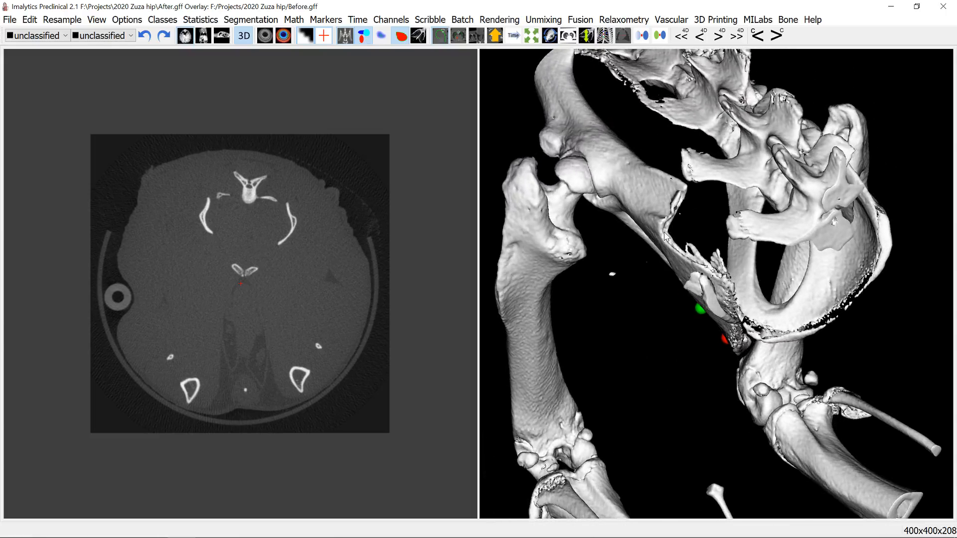
left_click(381, 36)
left_click_drag(655, 235, 710, 240)
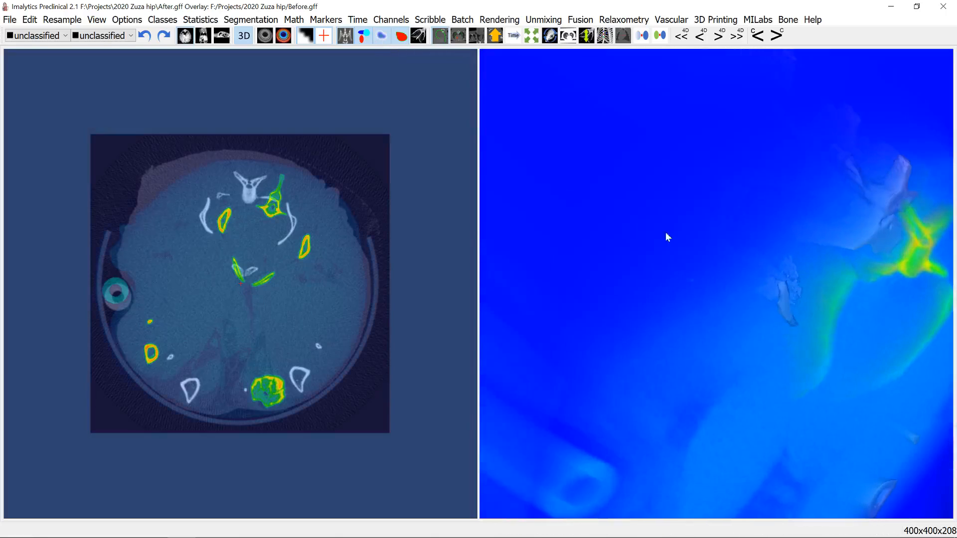
left_click(282, 35)
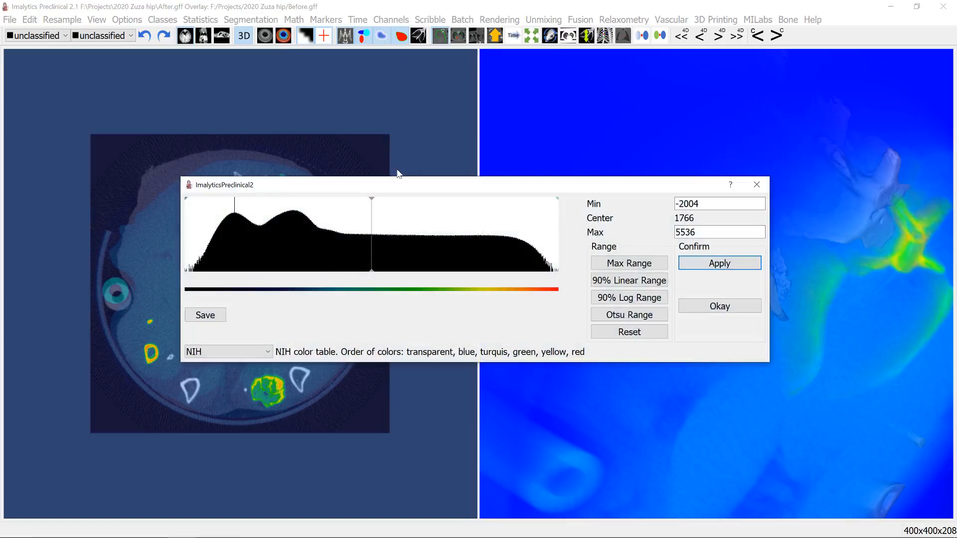
left_click_drag(195, 198, 300, 214)
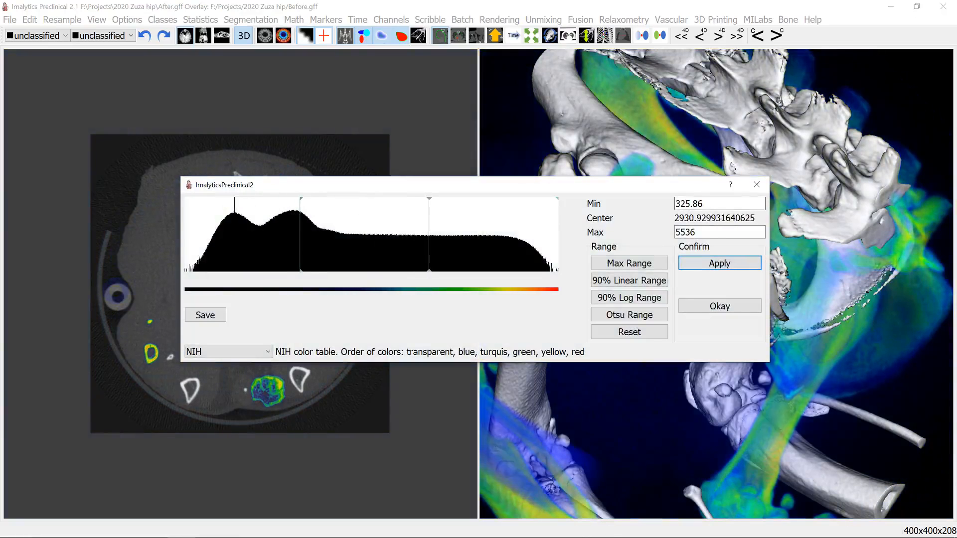
left_click(757, 185)
Set the start marker on the white underlay pelvis, on the ilium above the hip joint.
left_click_drag(687, 257, 598, 199)
scroll(662, 251, "down", 5)
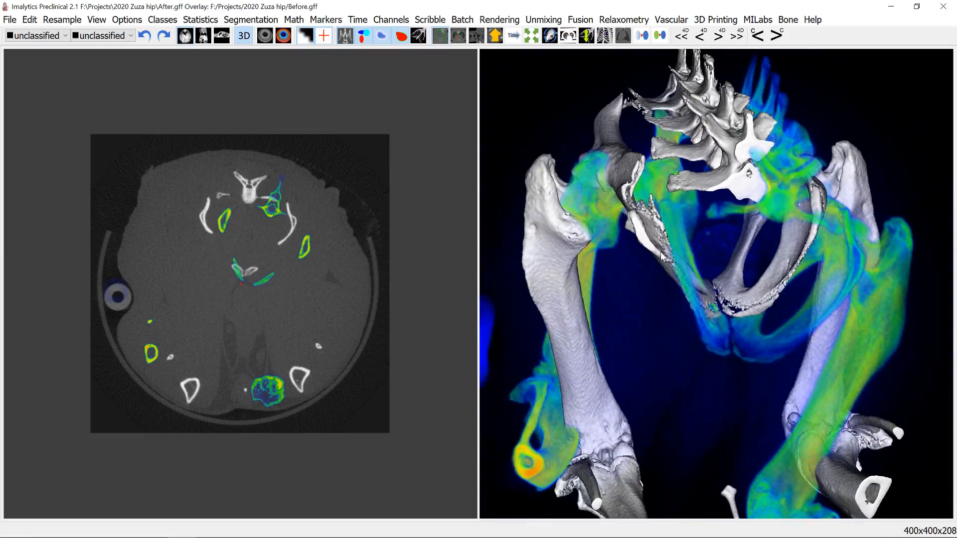
left_click_drag(566, 257, 622, 265)
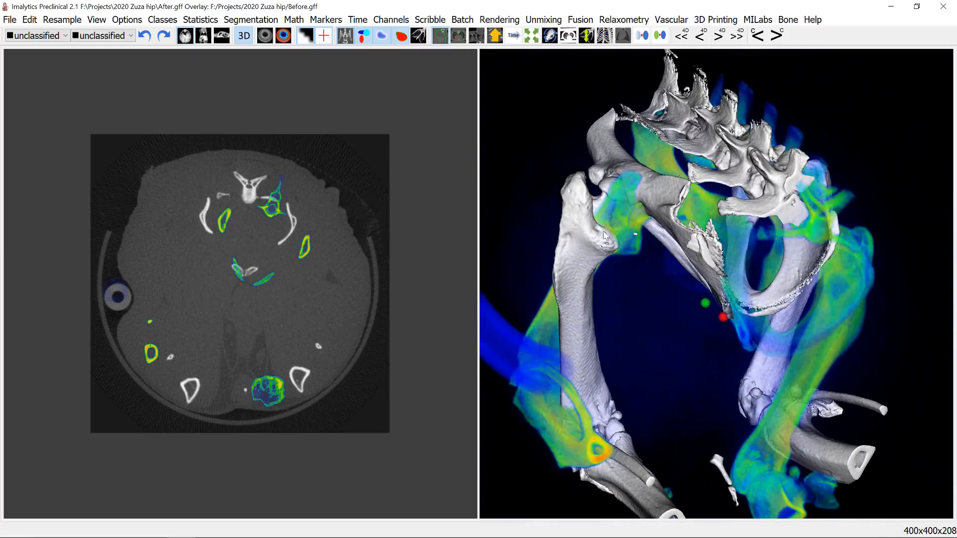
left_click_drag(636, 247, 592, 55)
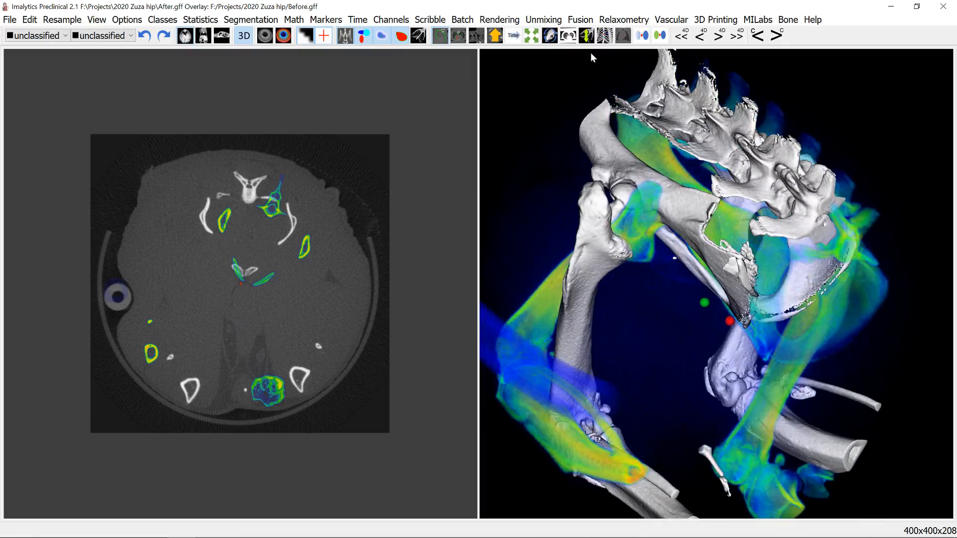
left_click_drag(660, 213, 621, 192)
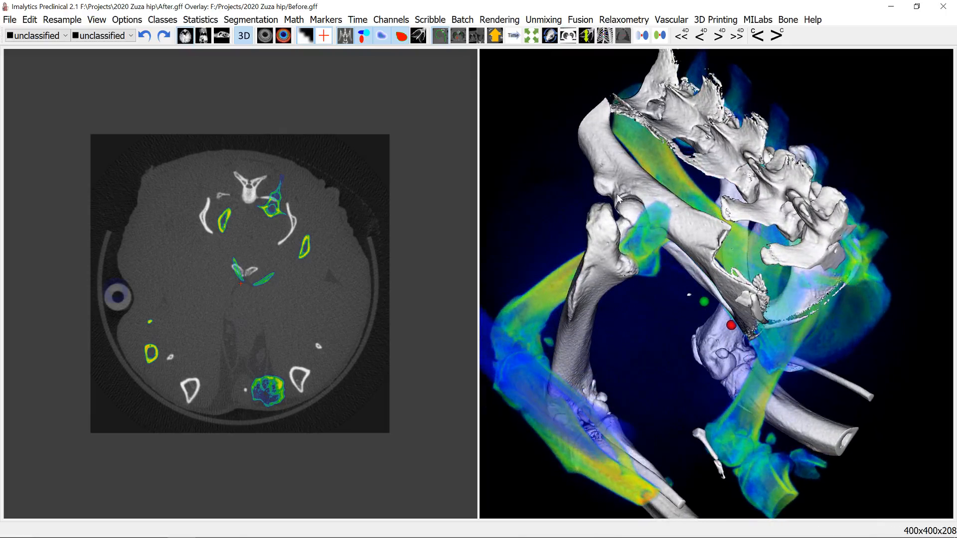
scroll(671, 192, "up", 1)
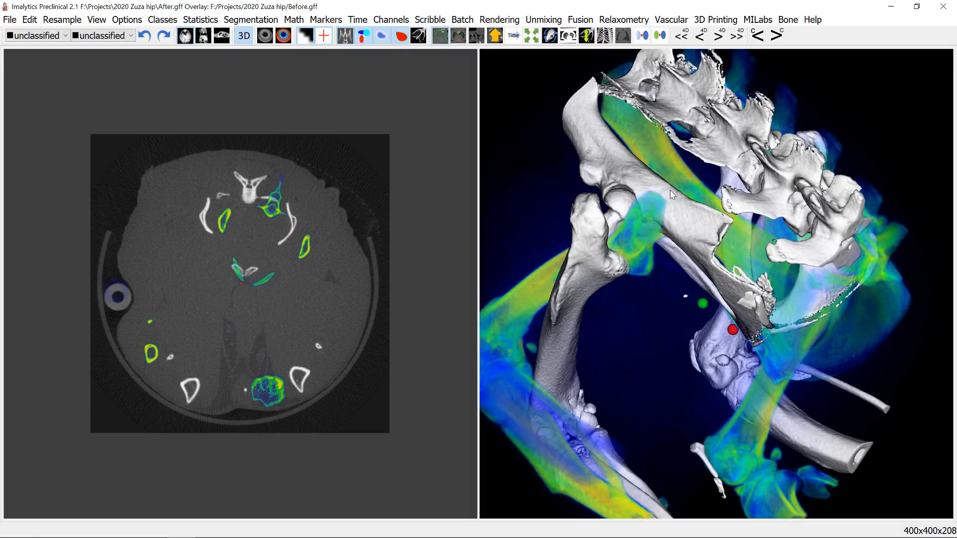
right_click(588, 153)
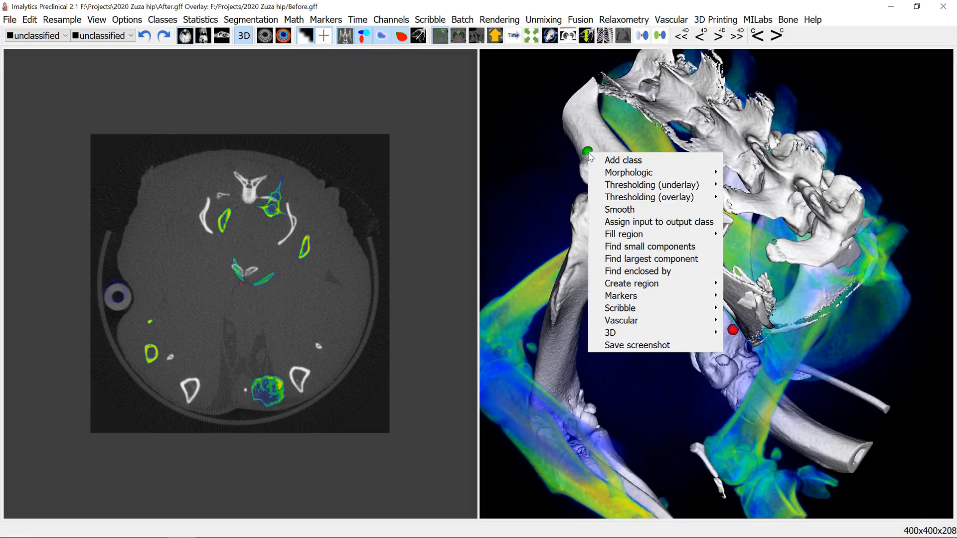
mouse_move(638, 296)
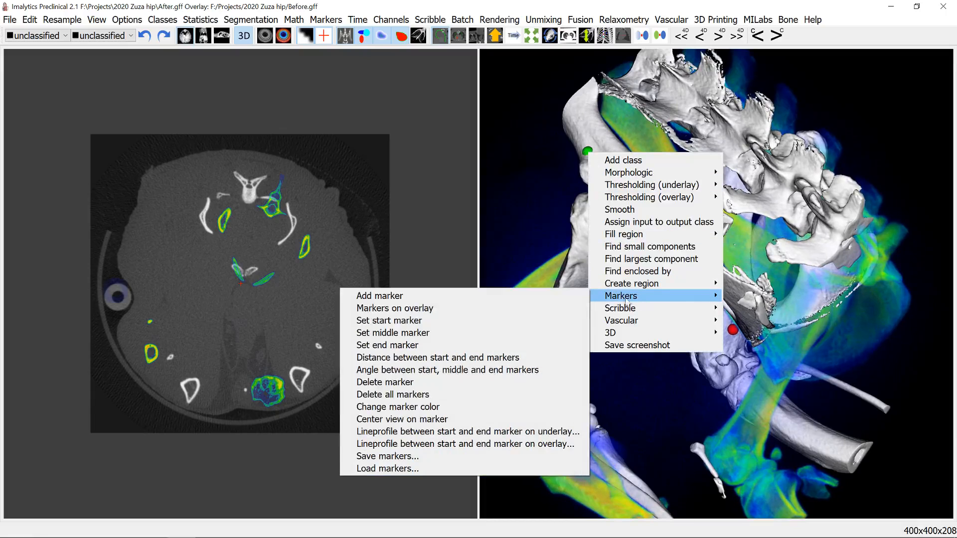
left_click(495, 333)
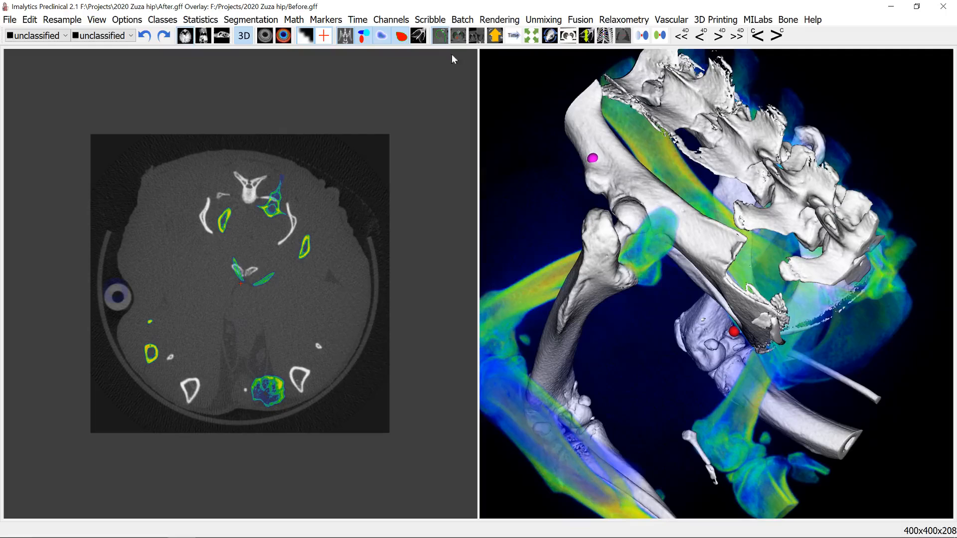
Set the middle marker on the underlay pelvis at the rim of the hip socket, above the femoral head.
left_click(330, 32)
left_click(324, 36)
left_click_drag(650, 219, 622, 203)
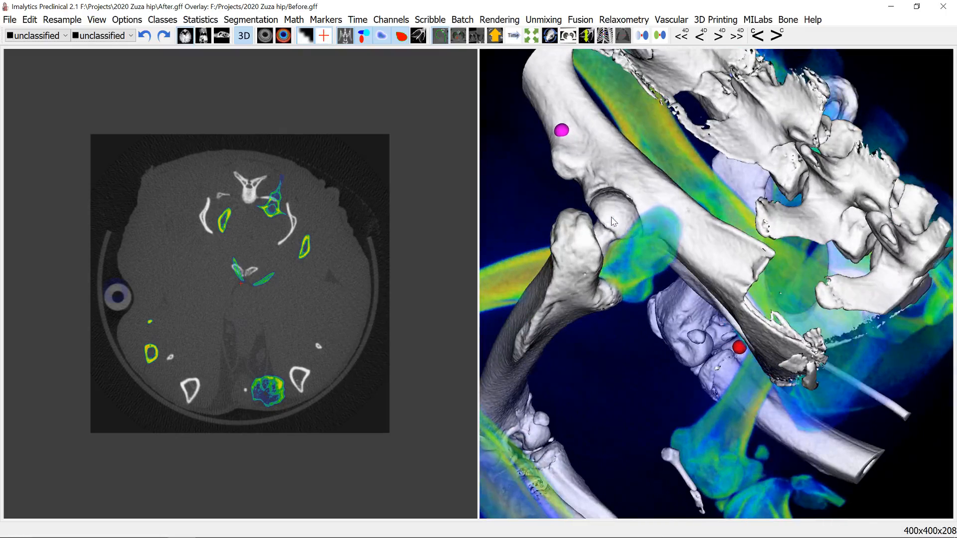
right_click(626, 193)
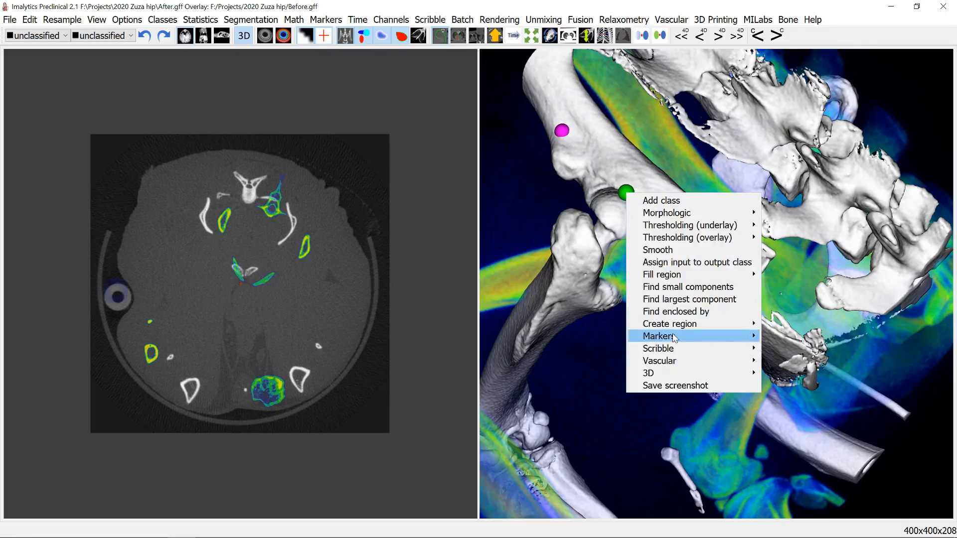
mouse_move(674, 336)
left_click(487, 373)
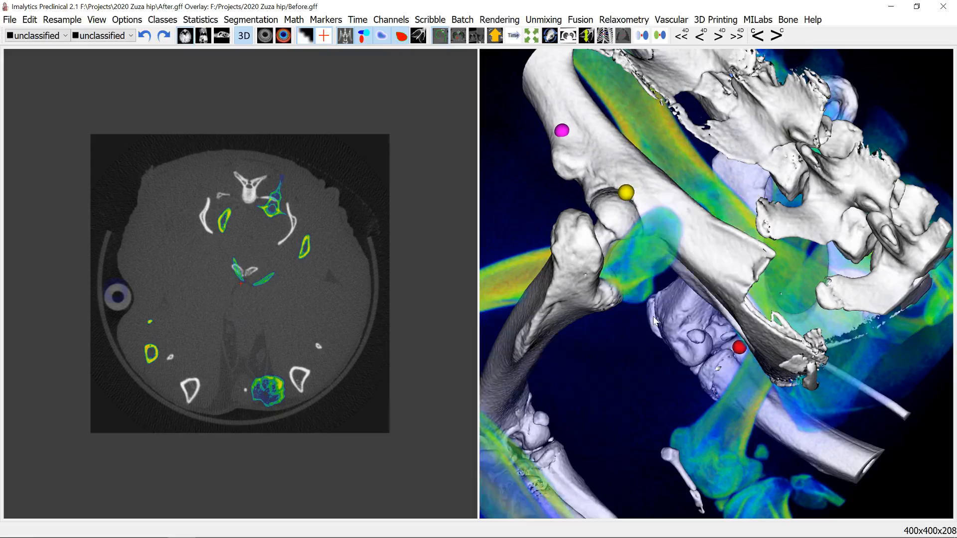
Set the end marker on the underlay pelvis at the lower end of the large oval opening.
left_click_drag(664, 250, 771, 234)
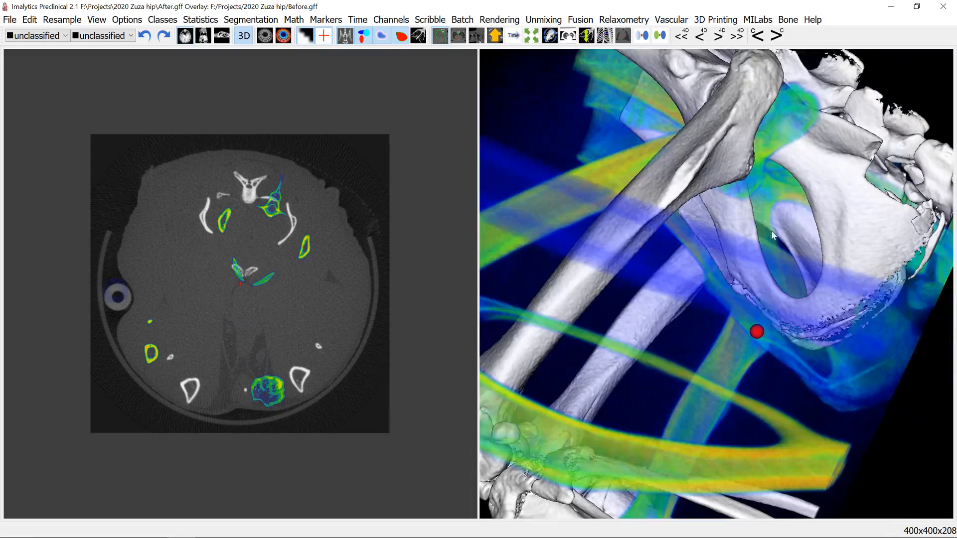
right_click(803, 297)
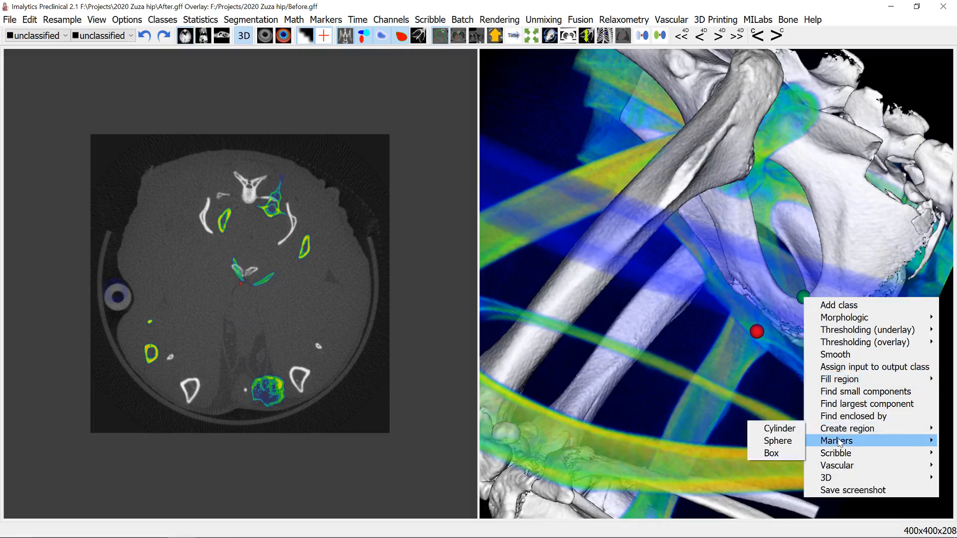
mouse_move(838, 442)
left_click(617, 408)
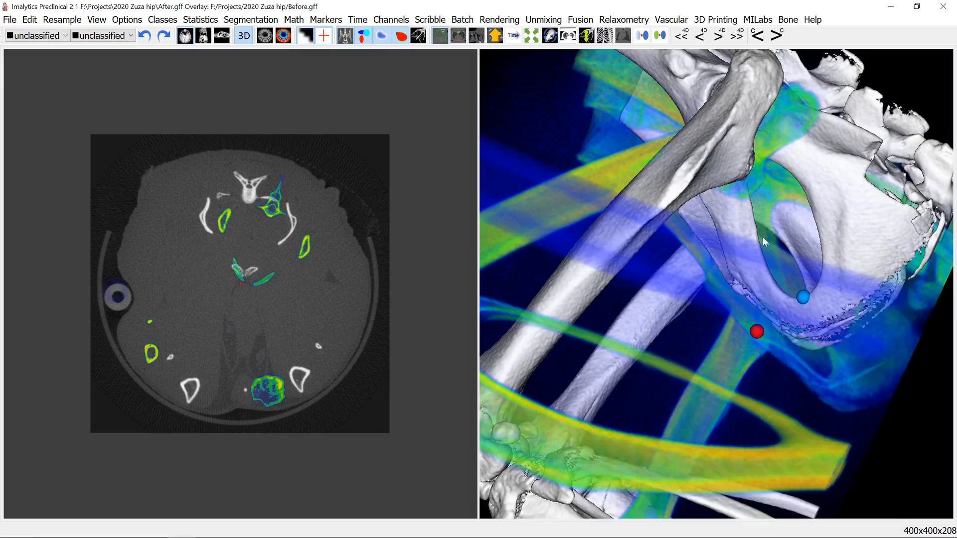
Hide the underlay and switch the overlay to iso rendering.
left_click_drag(788, 187, 666, 157)
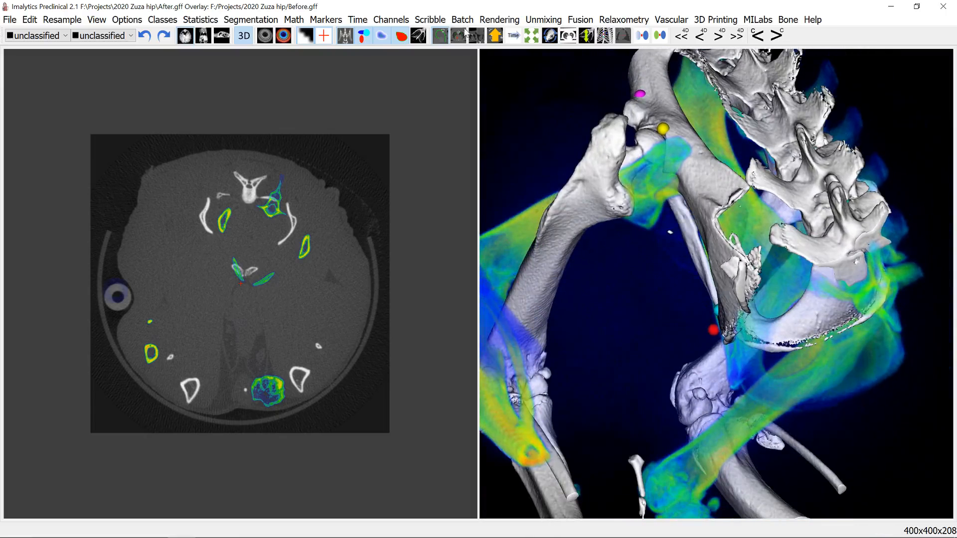
left_click(344, 37)
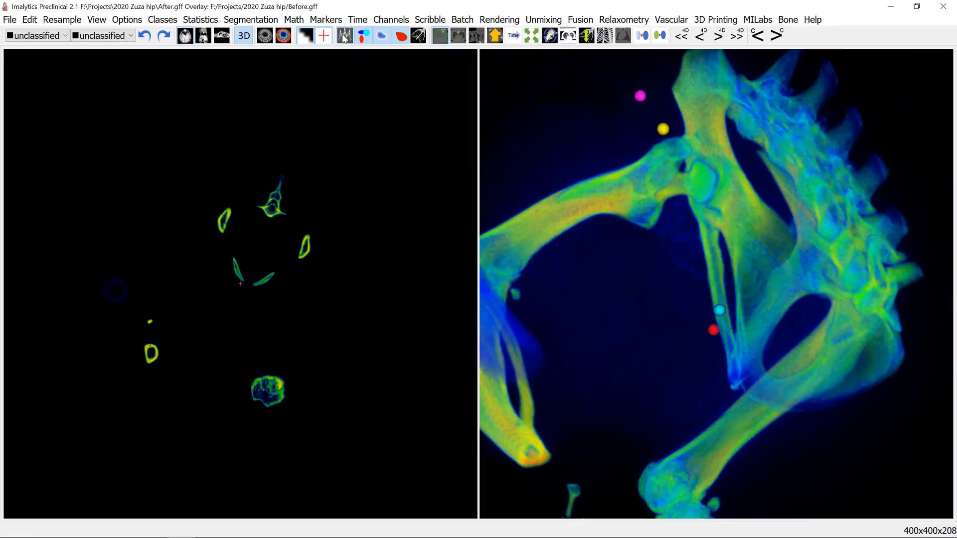
left_click(491, 22)
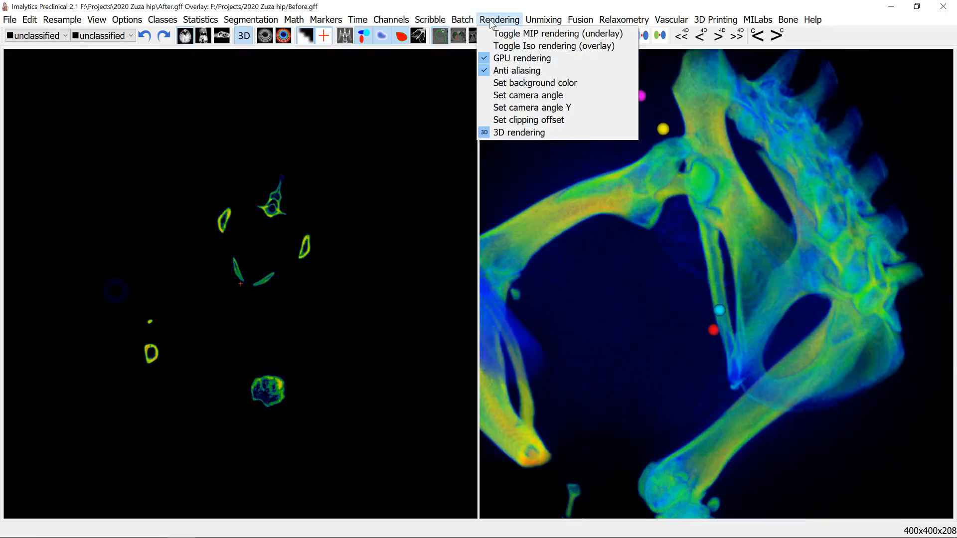
left_click(501, 46)
left_click_drag(534, 72, 623, 204)
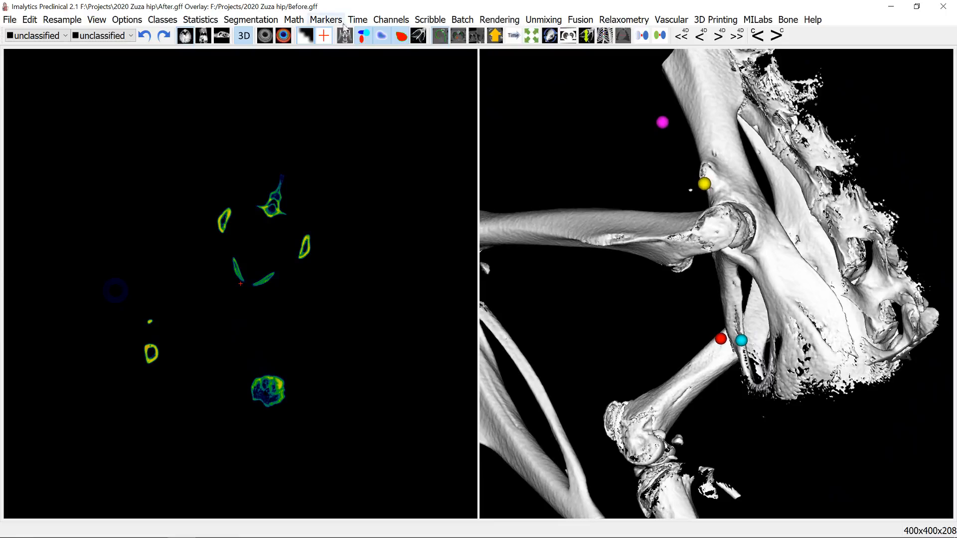
Turn on Markers on overlay and set the start marker on the overlay's ilium above the hip joint.
left_click(324, 20)
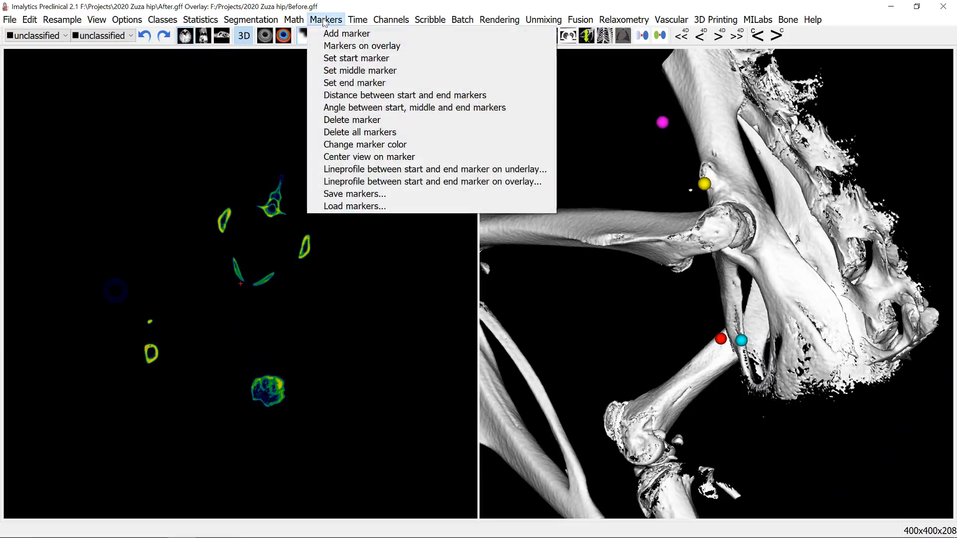
left_click(343, 46)
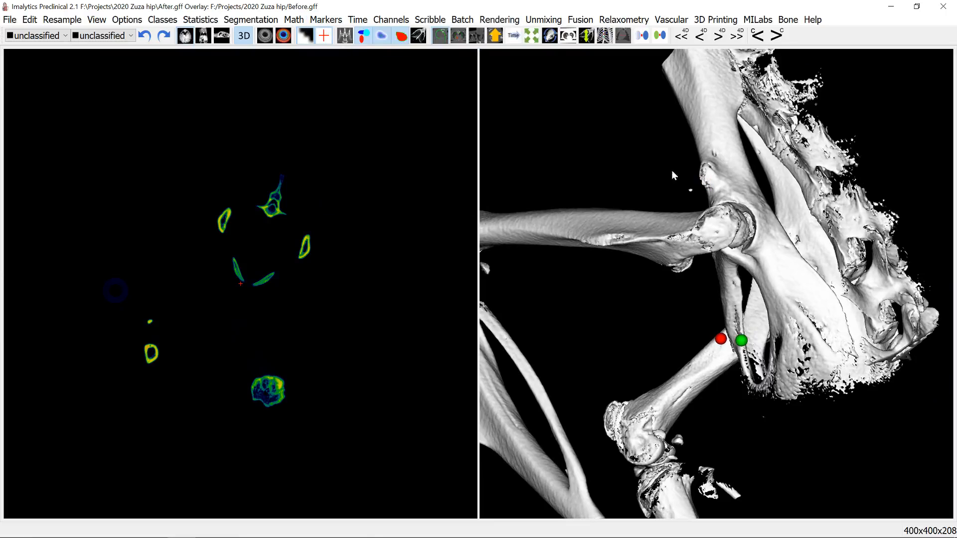
right_click(713, 154)
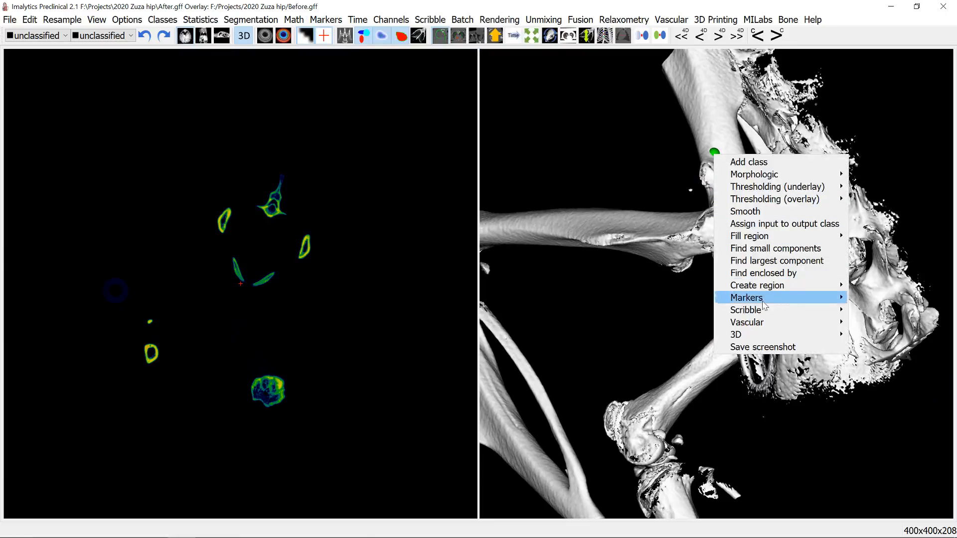
mouse_move(764, 304)
left_click(625, 323)
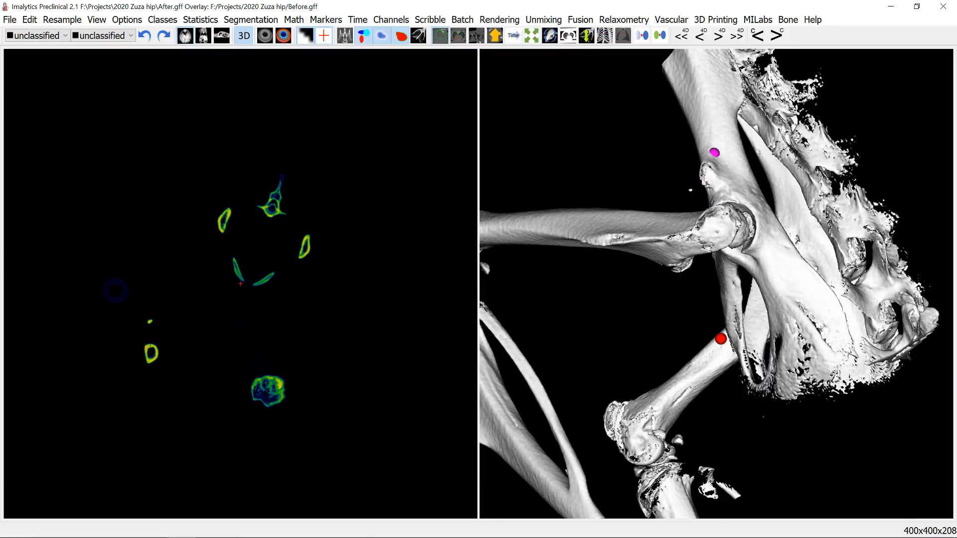
Set the overlay's middle marker at the rim of the hip socket, beside the femoral head.
left_click_drag(759, 215, 719, 227)
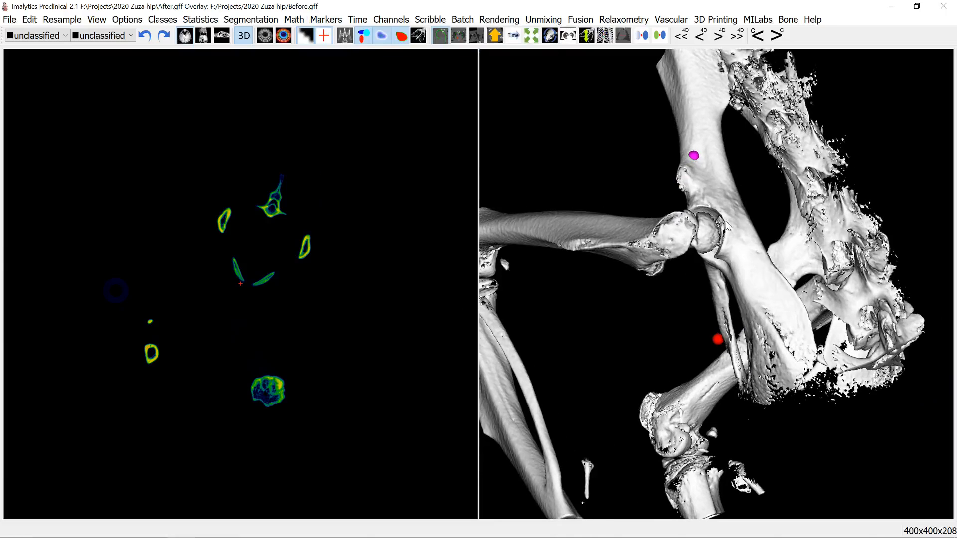
right_click(727, 226)
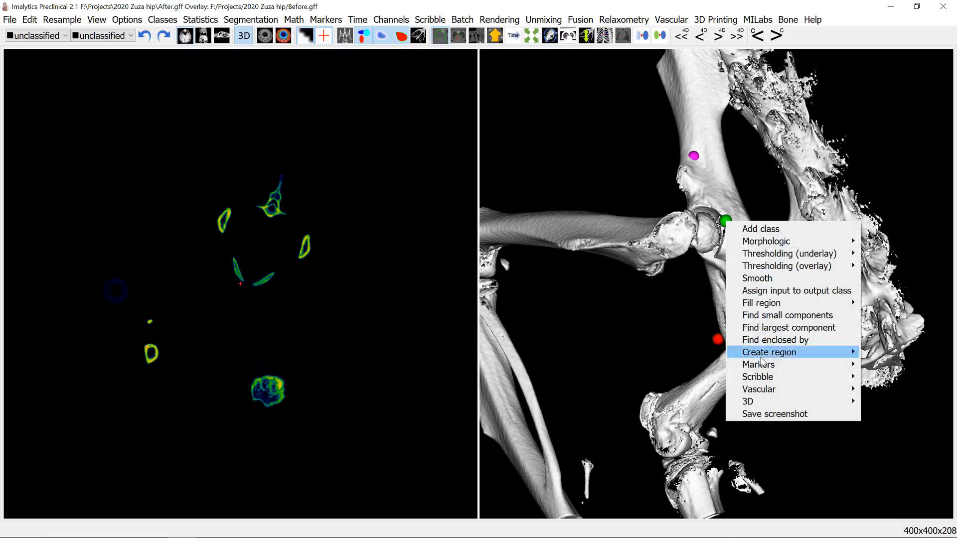
mouse_move(759, 364)
left_click(593, 395)
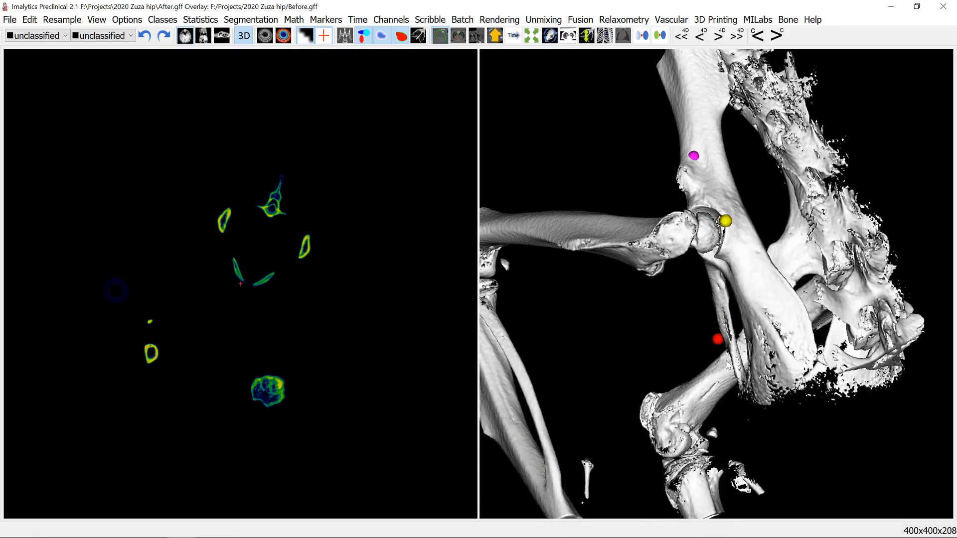
Set the overlay's end marker on the pelvis at the lower end of the oval opening.
mouse_move(698, 371)
left_mouse_down()
mouse_move(805, 347)
mouse_move(783, 438)
left_mouse_up()
right_click(795, 370)
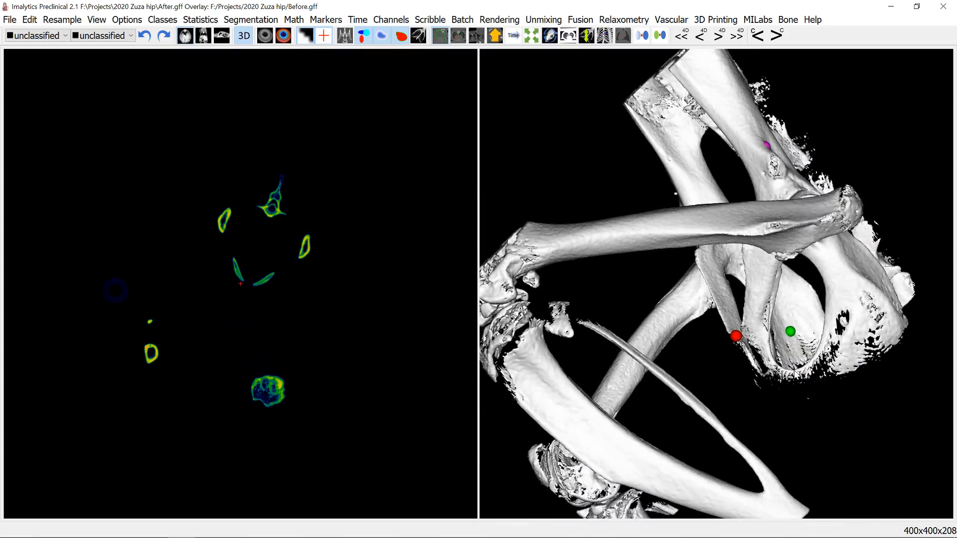
right_click(795, 375)
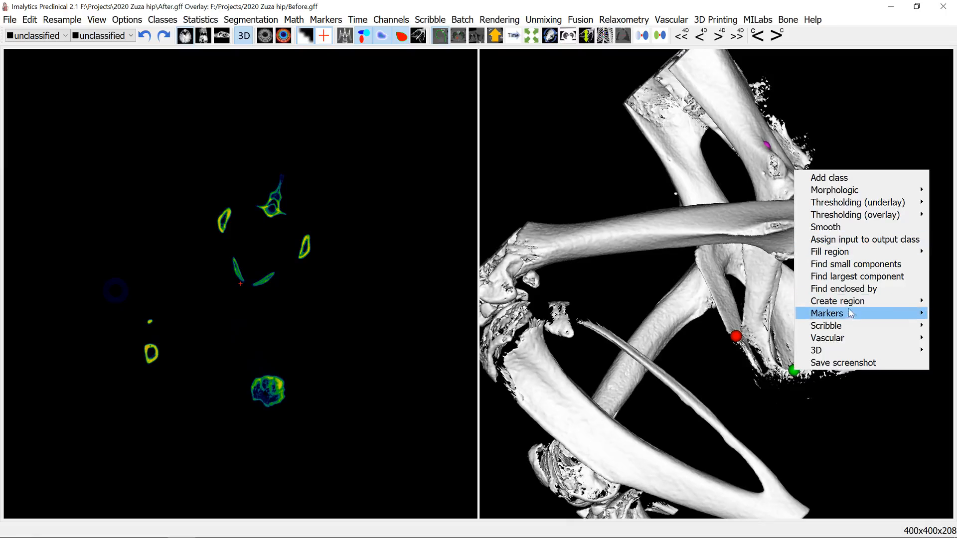
mouse_move(851, 313)
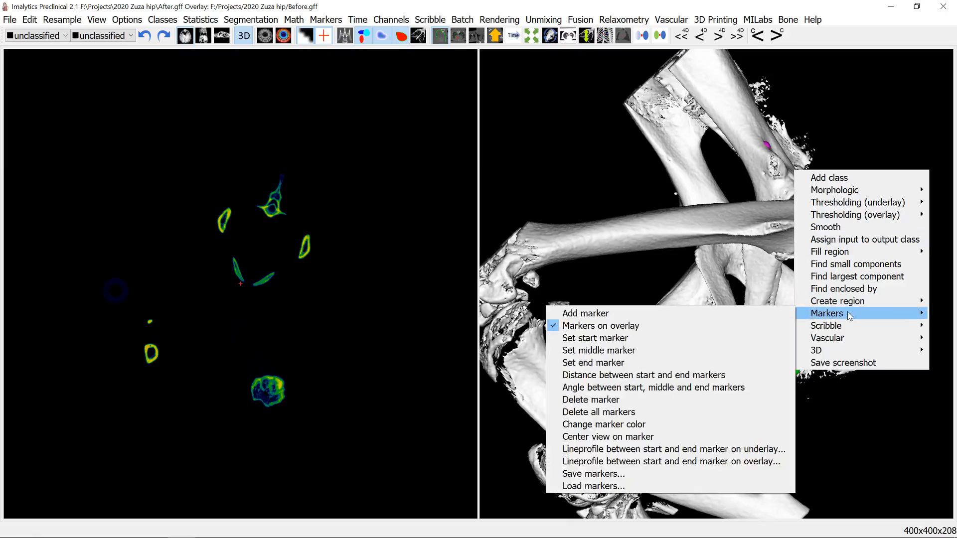
left_click(658, 368)
Show the underlay again together with the iso-rendered overlay and check how the two pelvises lie.
mouse_move(789, 271)
left_mouse_down()
mouse_move(633, 239)
mouse_move(671, 234)
mouse_move(738, 249)
mouse_move(602, 252)
mouse_move(704, 306)
mouse_move(651, 254)
mouse_move(617, 260)
mouse_move(713, 259)
mouse_move(719, 293)
mouse_move(663, 283)
left_mouse_up()
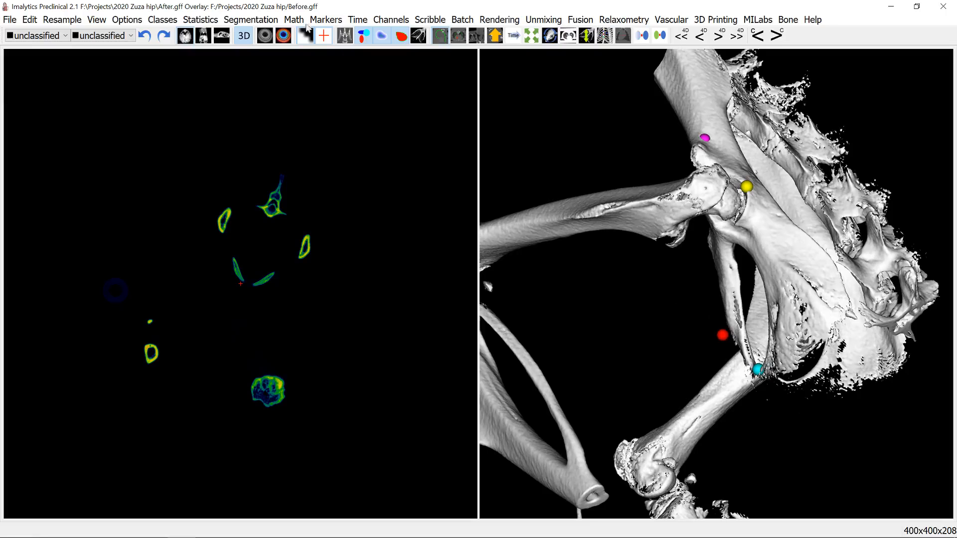
left_click(344, 35)
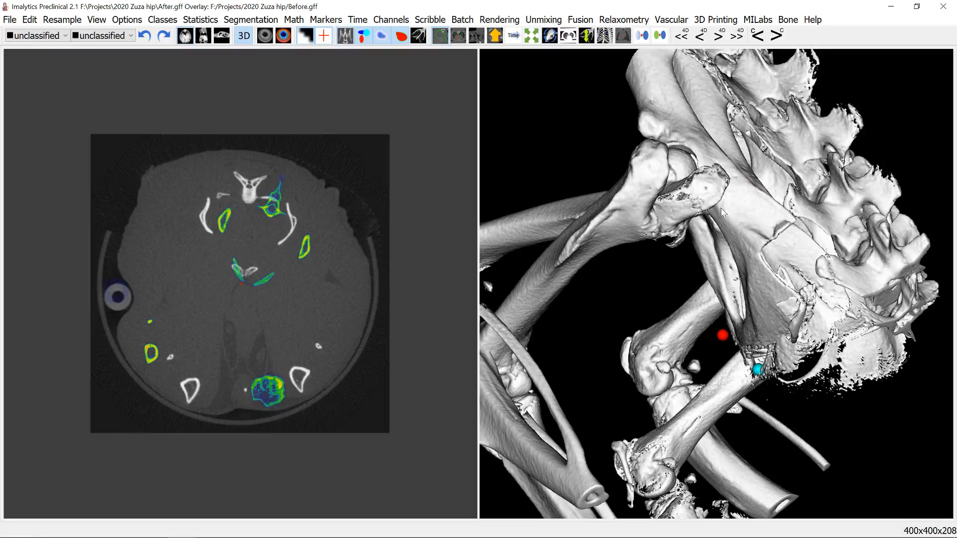
left_click_drag(723, 212, 658, 258)
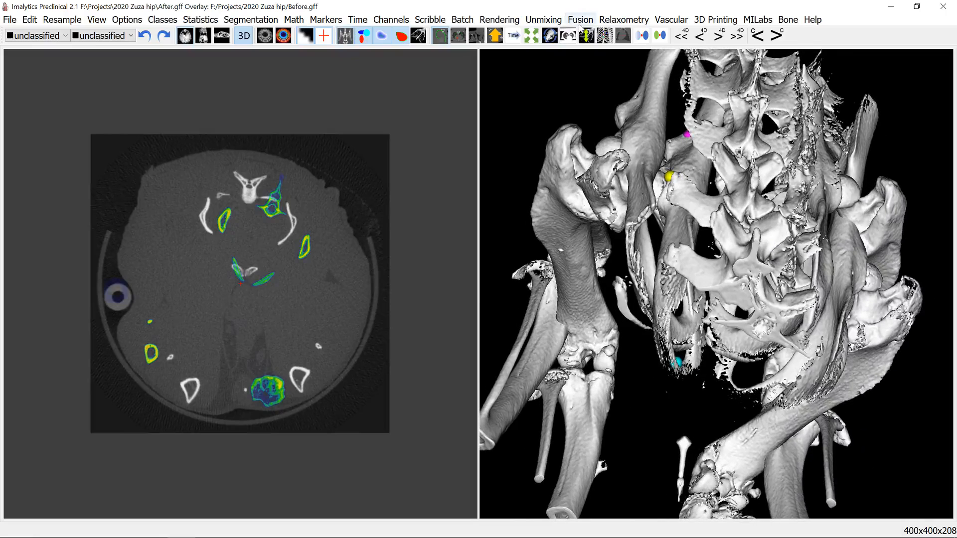
Register the overlay to the underlay using the markers and inspect the aligned pelvises from several angles.
left_click(580, 19)
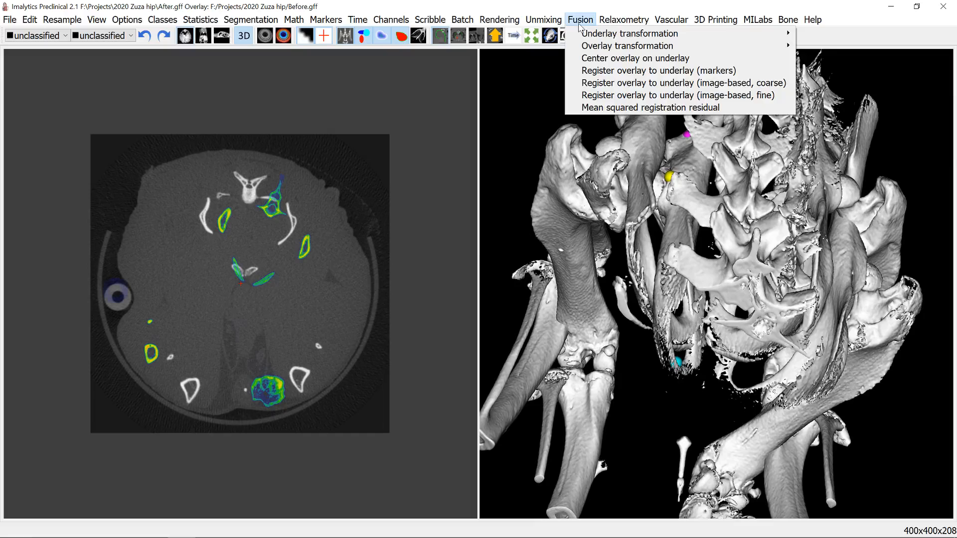
left_click(602, 74)
left_click_drag(654, 291, 702, 237)
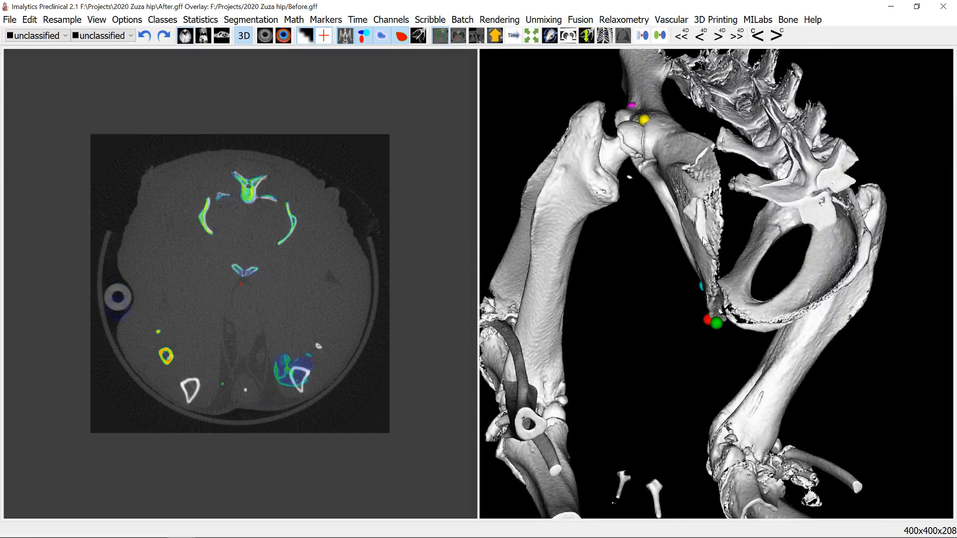
middle_click_drag(663, 179, 686, 230)
left_click_drag(686, 227, 678, 284)
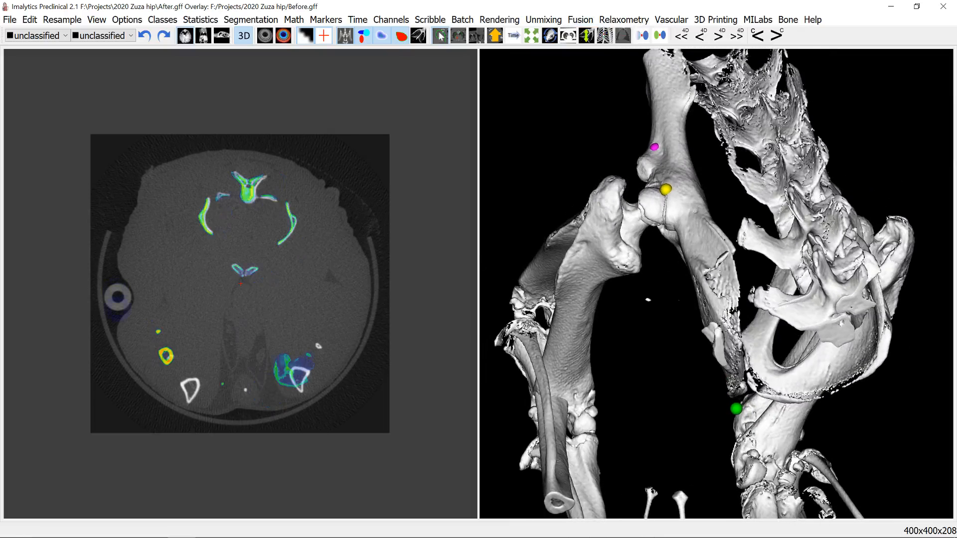
Turn off iso rendering for the overlay and inspect it against the underlay's bone surface around the pelvis.
left_click(495, 21)
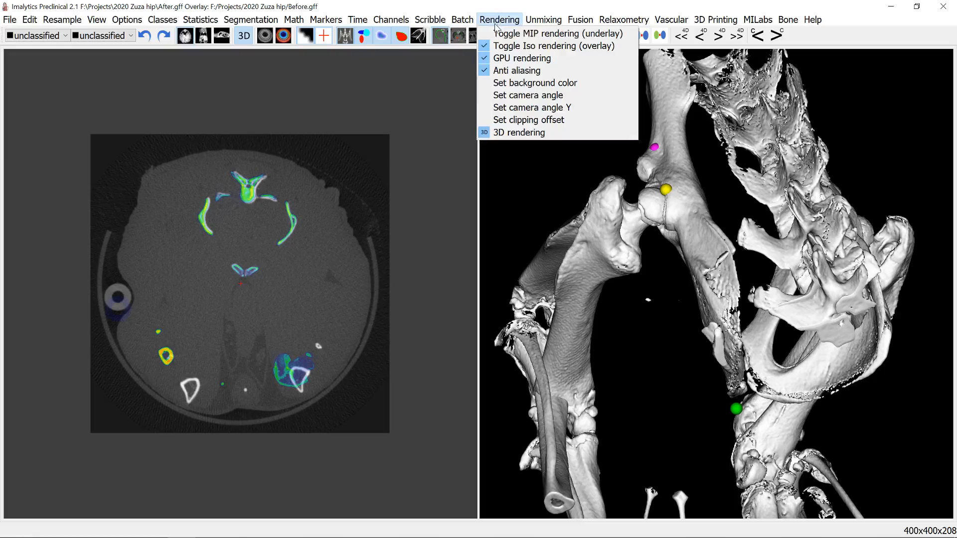
left_click(528, 33)
left_click_drag(653, 258, 672, 192)
right_click(673, 183)
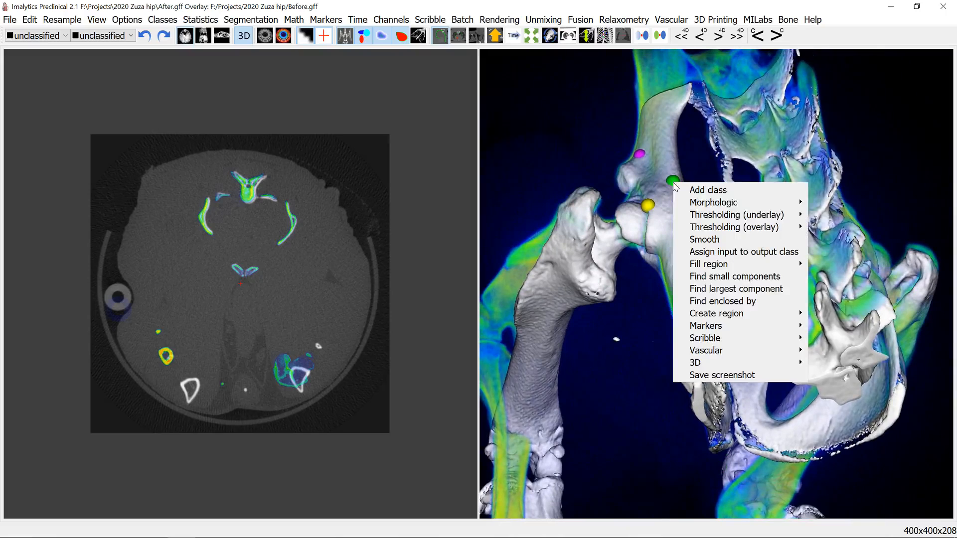
Hide the overlay and the markers, and add a new class named Tmp.
left_click(381, 35)
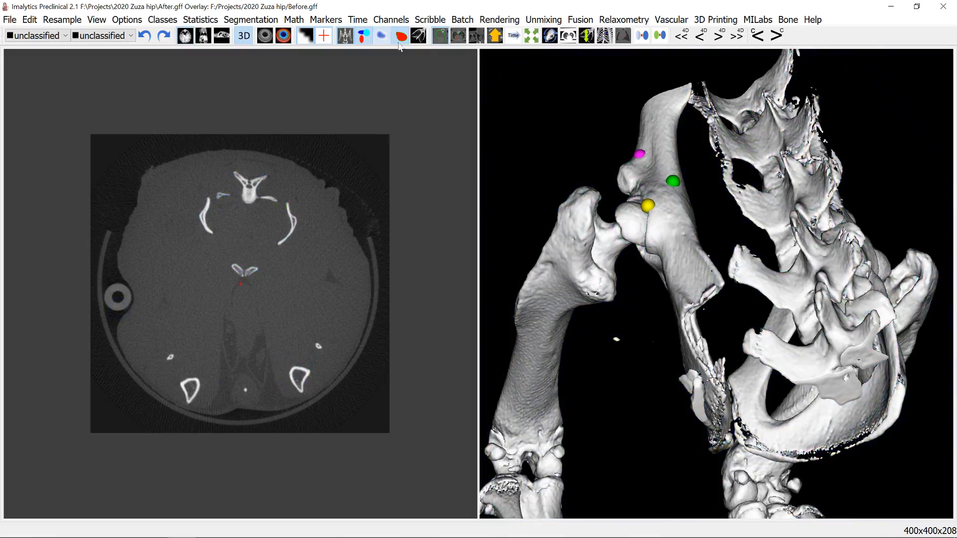
left_click(324, 35)
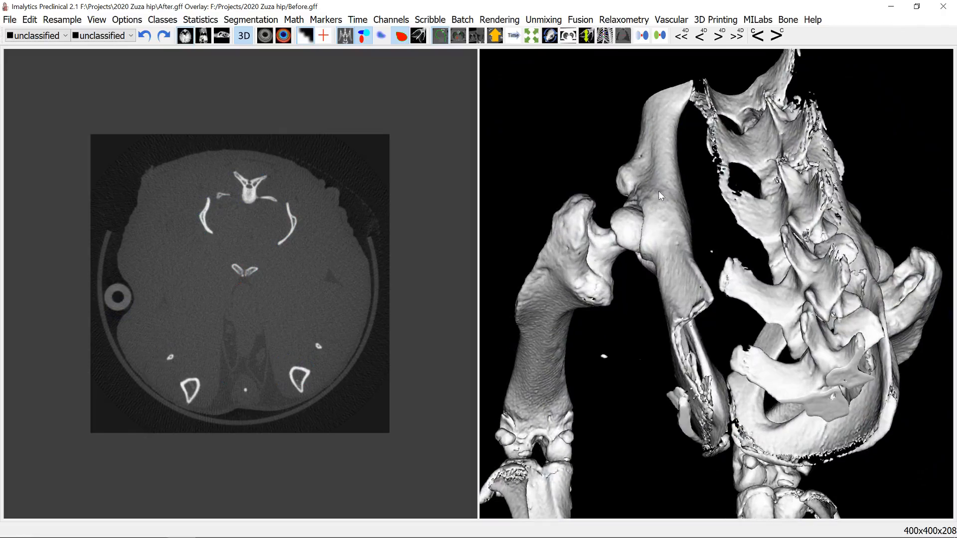
right_click(659, 190)
left_click(677, 195)
type("Tm")
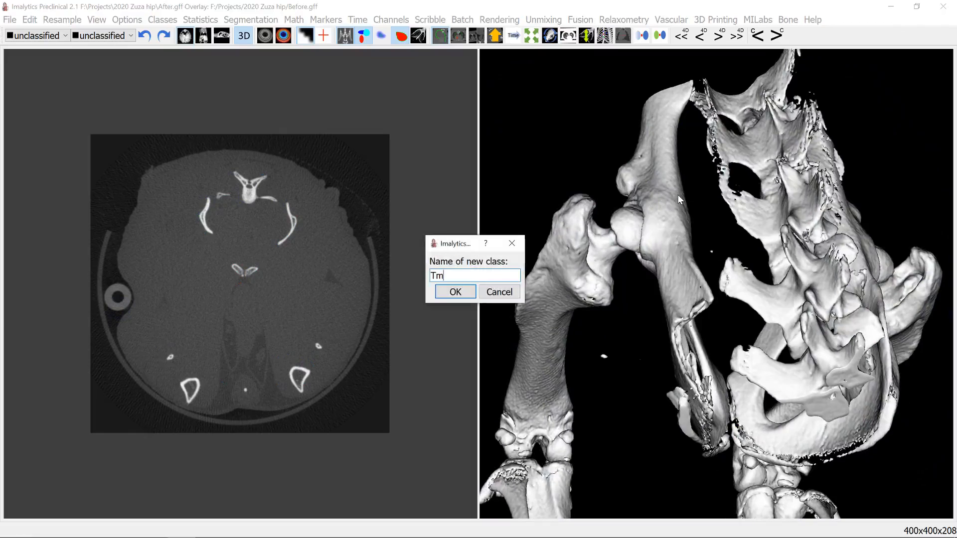
type("p")
key("Return")
Segment the underlay's bone into the Tmp class with a threshold above 2000.
right_click(679, 199)
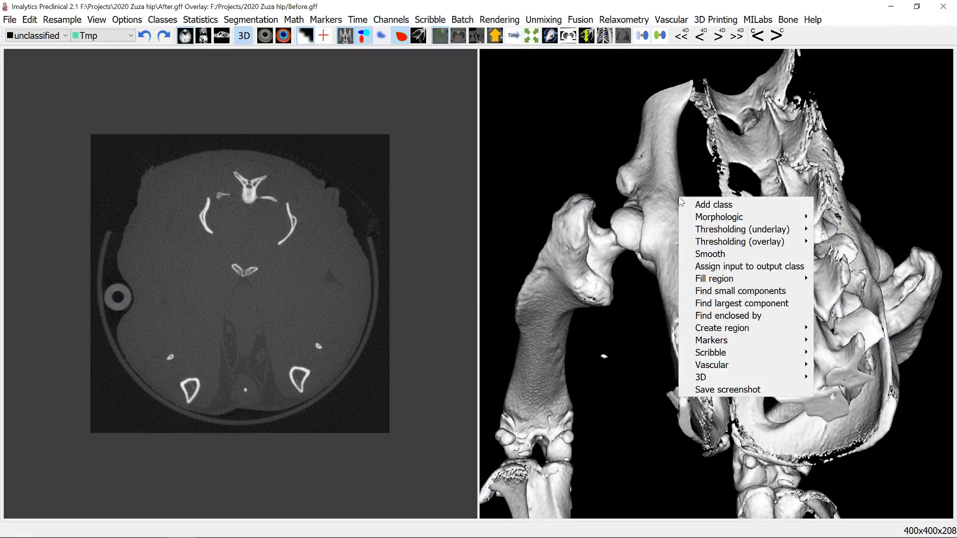
mouse_move(793, 229)
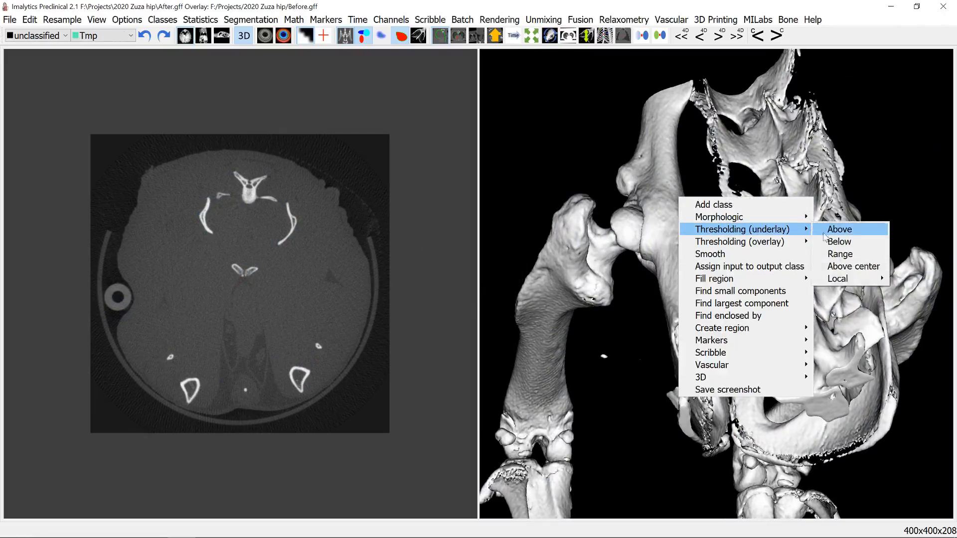
left_click(850, 233)
type("2000")
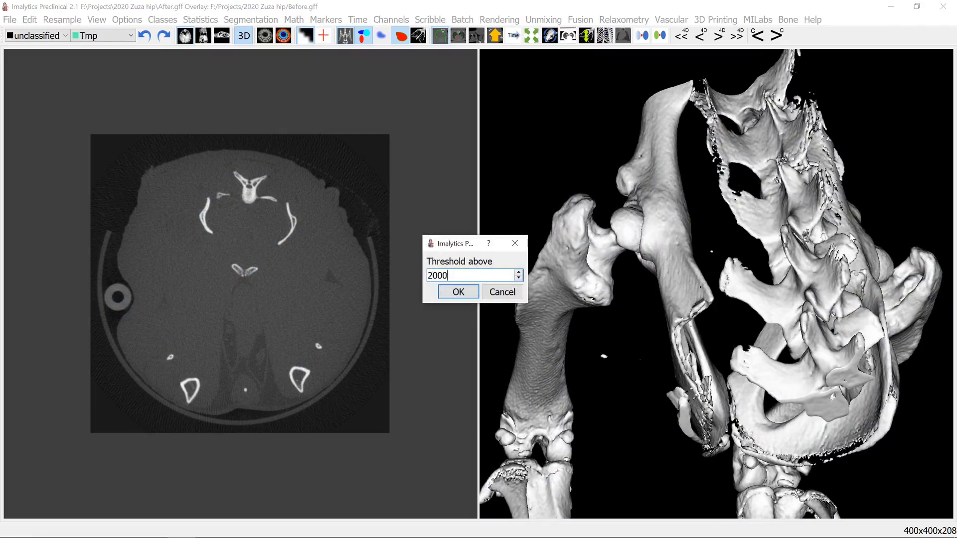
key("Return")
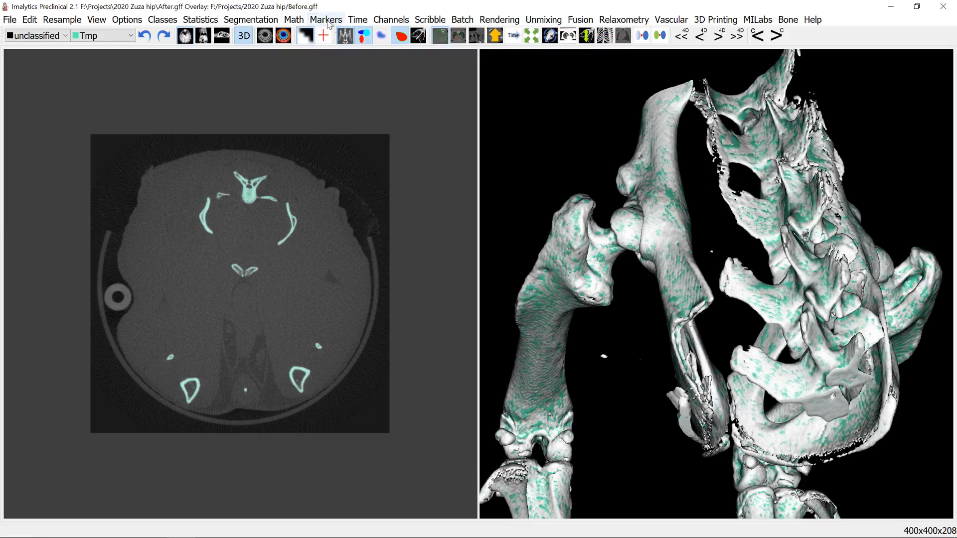
Hide the underlay so only the segmentation shows, and add a new class named Left hip.
left_click(345, 37)
mouse_move(663, 200)
left_mouse_down()
mouse_move(693, 229)
mouse_move(679, 205)
left_mouse_up()
right_click(680, 206)
left_click(709, 215)
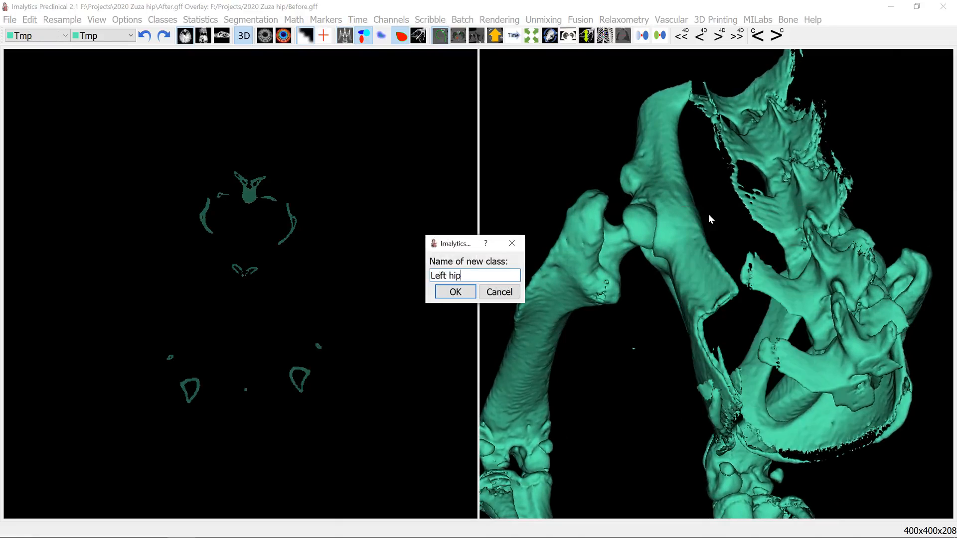
key("Return")
Fill the connected region of the left pelvic bone in Tmp with the Left hip class.
right_click(674, 205)
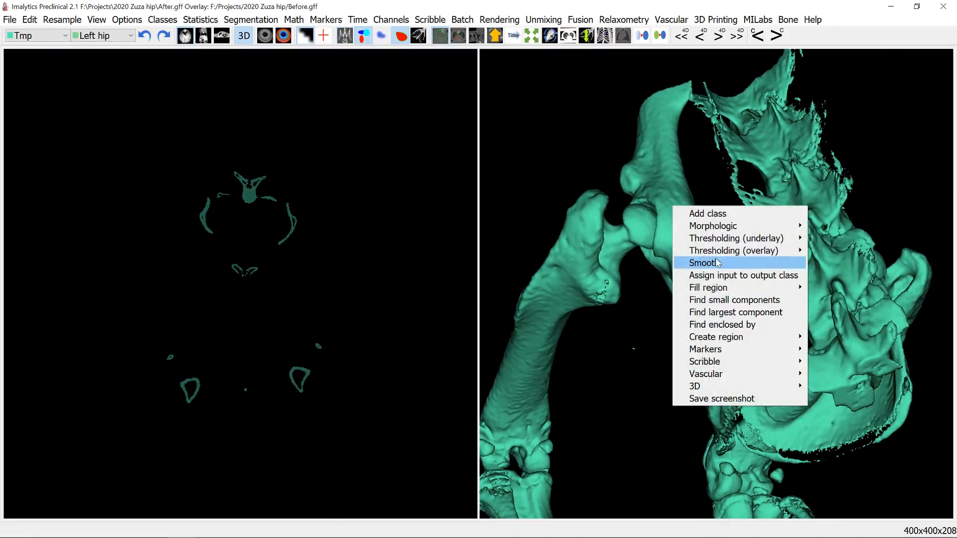
mouse_move(731, 289)
left_click(839, 291)
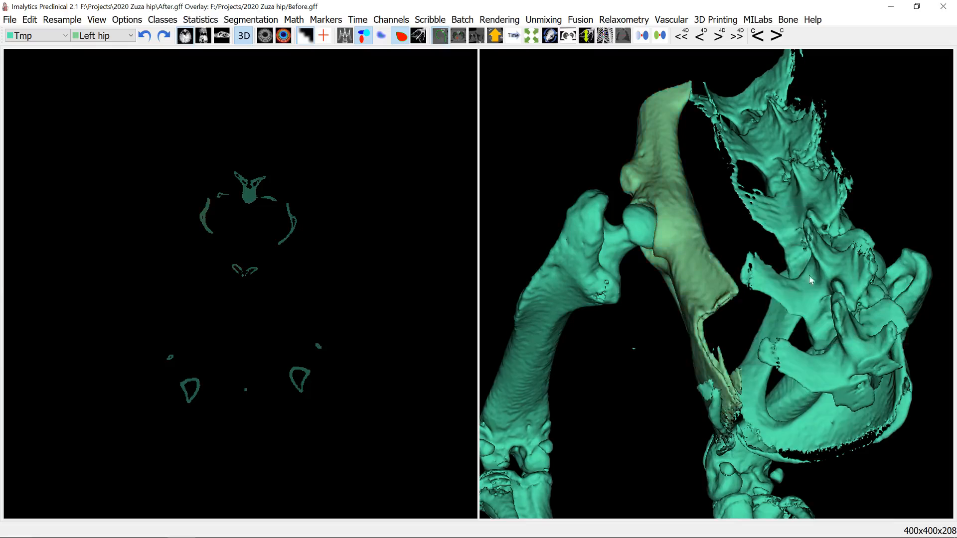
left_click_drag(810, 279, 655, 194)
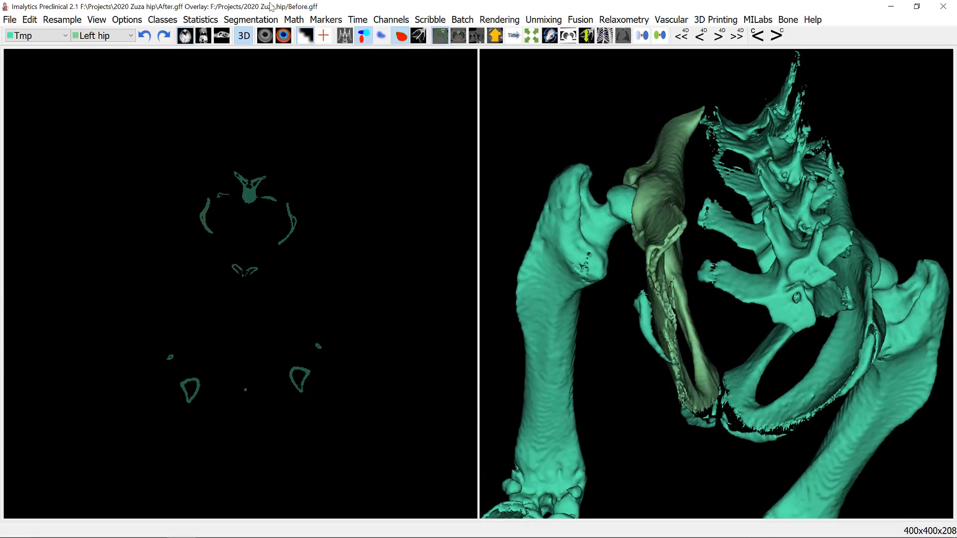
Remove the Tmp class from the segmentation.
left_click(429, 19)
mouse_move(267, 25)
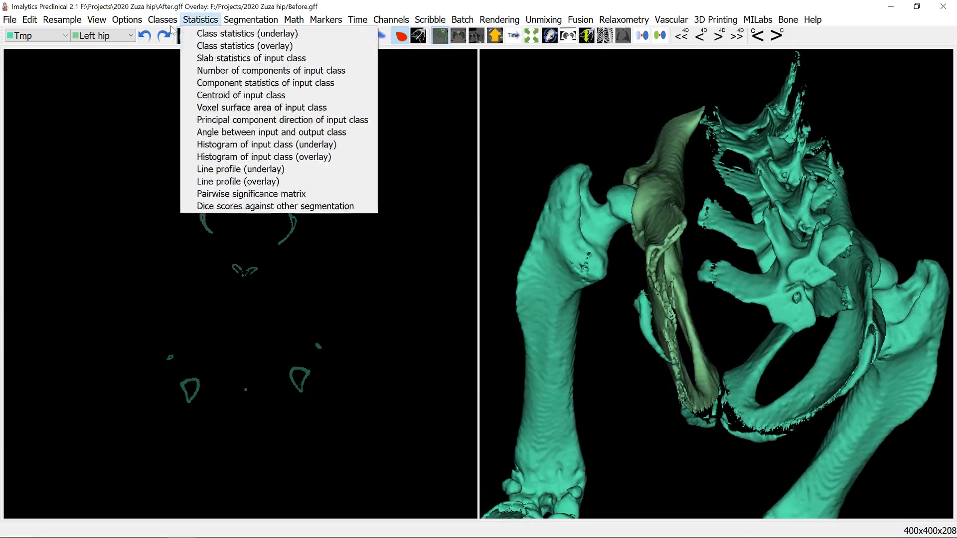
mouse_move(162, 19)
left_click(179, 45)
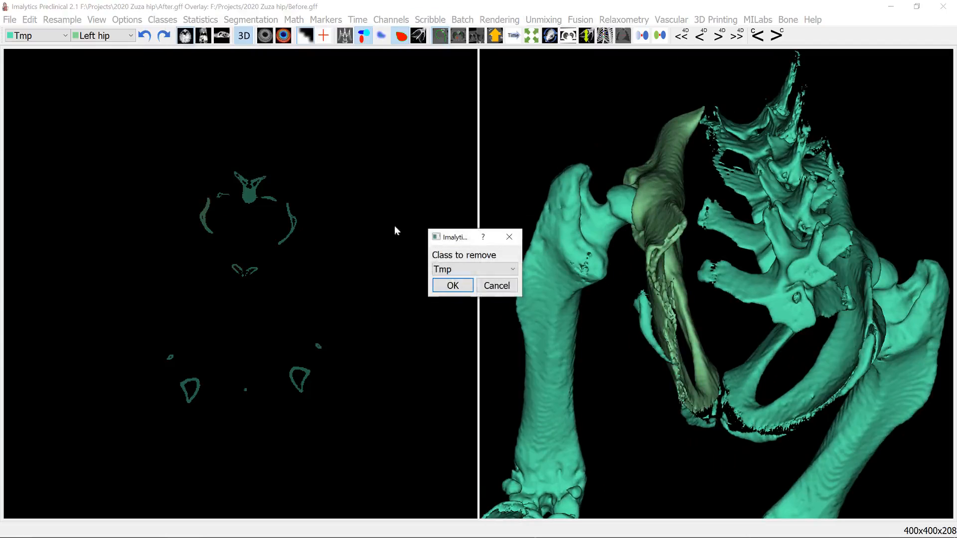
left_click(452, 286)
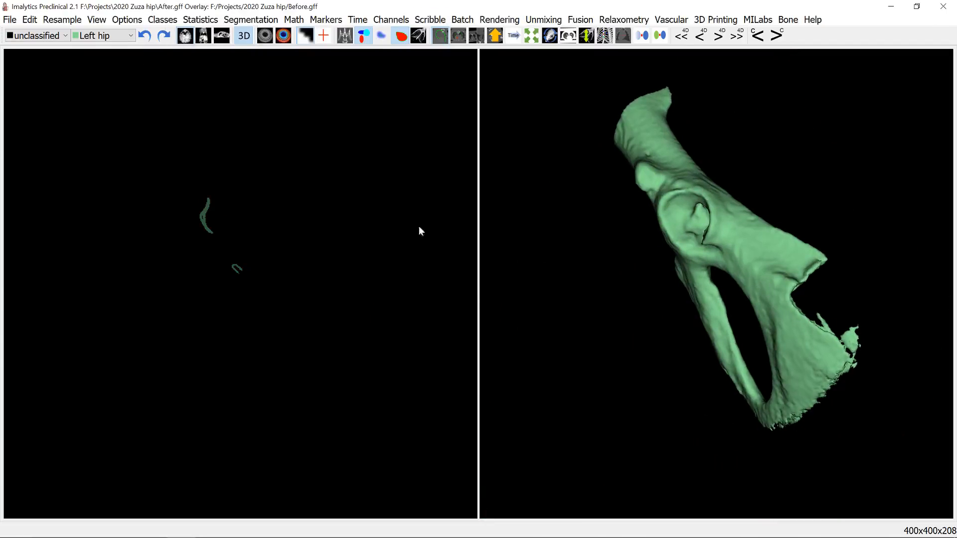
Save the segmentation as Left hip.seg in the 2020 Zuza hip folder, replacing the existing file.
left_click(9, 19)
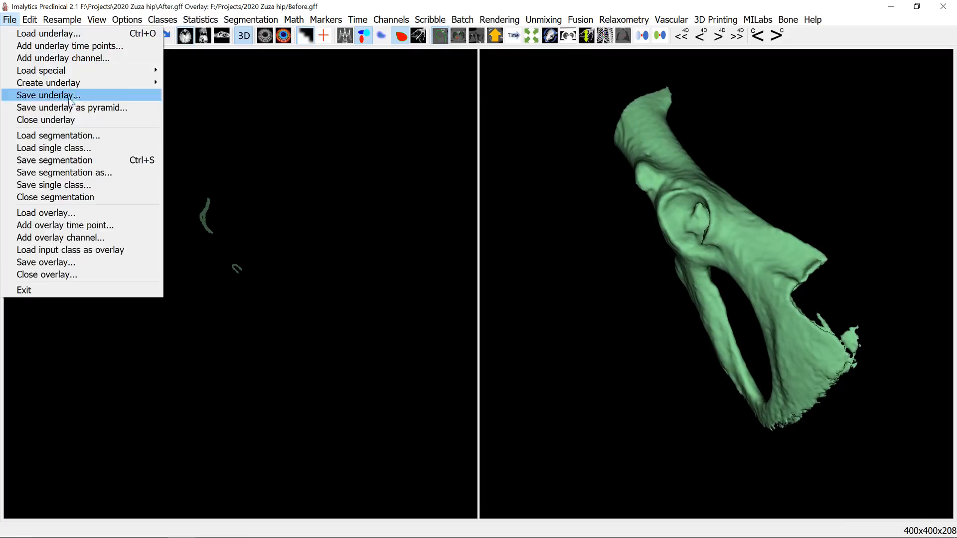
left_click(64, 173)
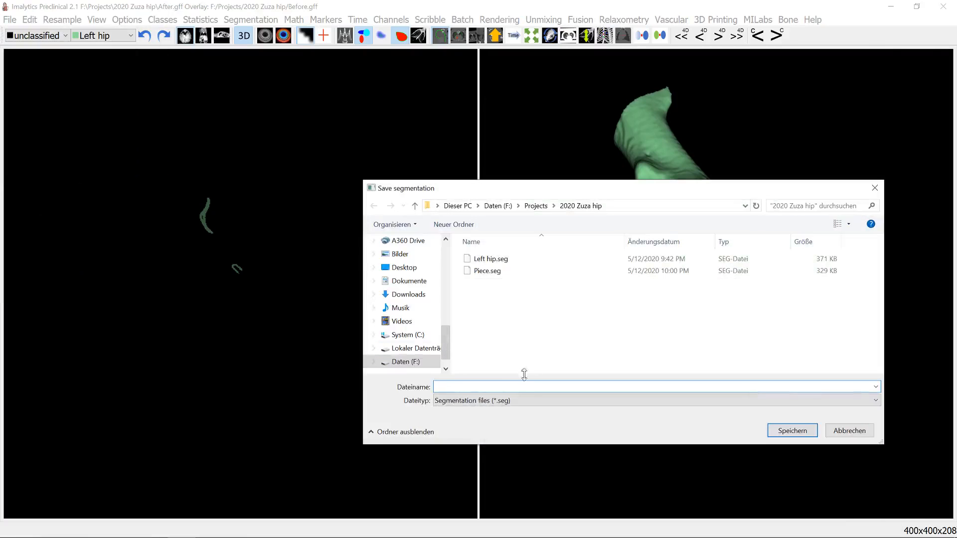
double_click(489, 259)
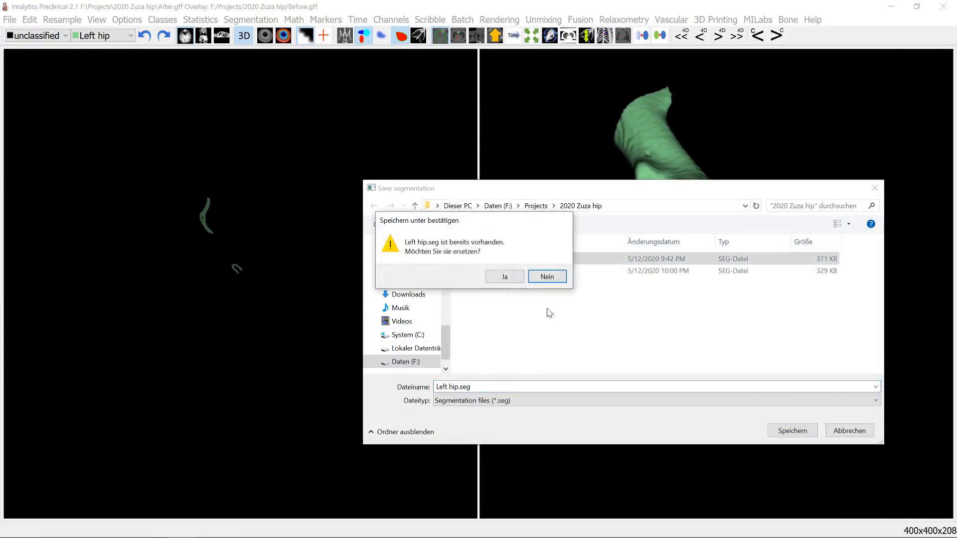
left_click(504, 275)
Show the underlay again and dilate the Left hip class to form a thick mask around the bone.
left_click_drag(601, 253, 602, 277)
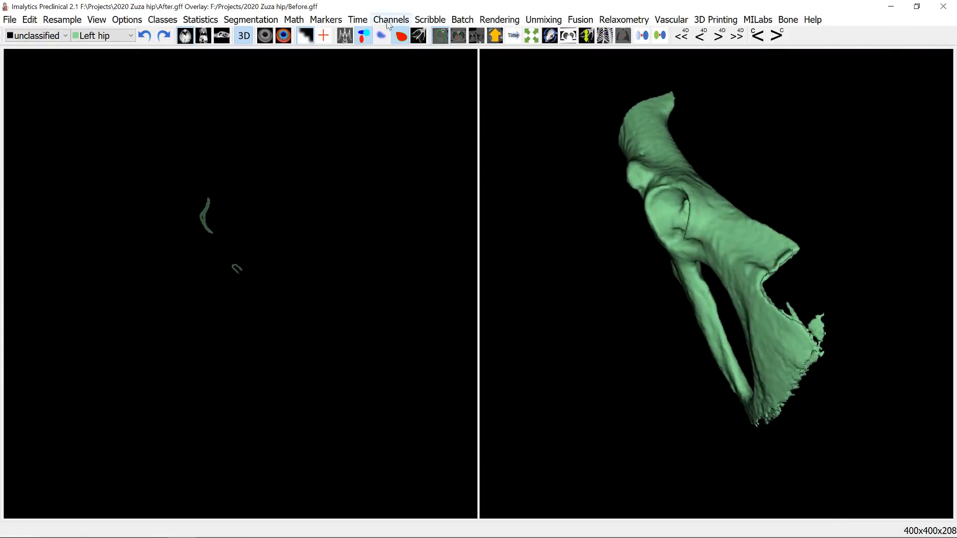
left_click(345, 35)
left_click_drag(509, 190, 547, 210)
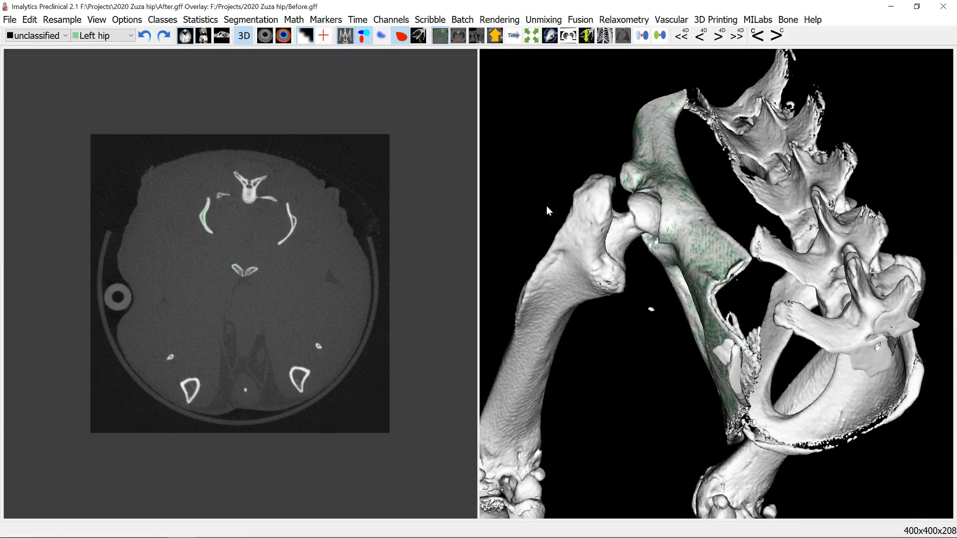
right_click(683, 182)
mouse_move(714, 214)
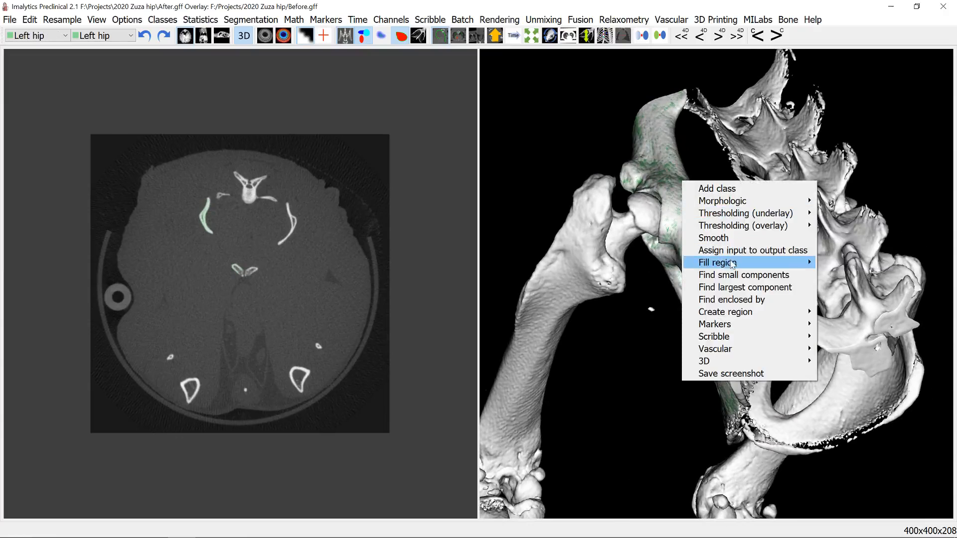
mouse_move(731, 267)
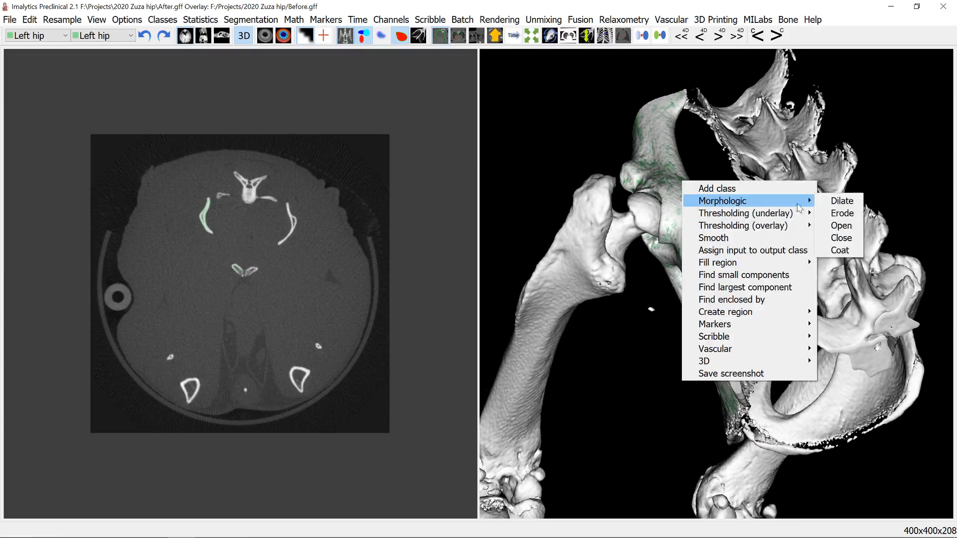
left_click(829, 201)
key("Return")
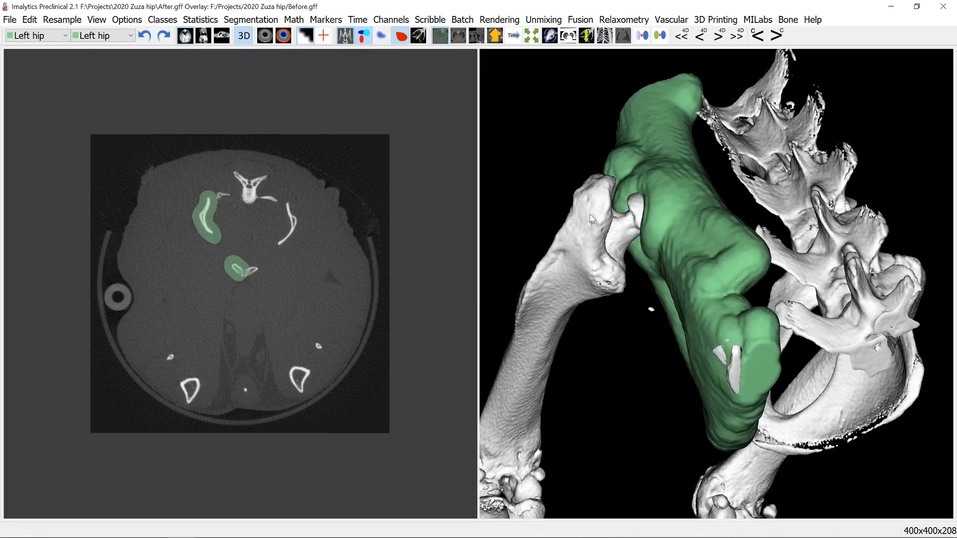
Show the overlay again and inspect how the dilated Left hip mask covers the pelvic bone and the loose bone piece.
left_click(382, 36)
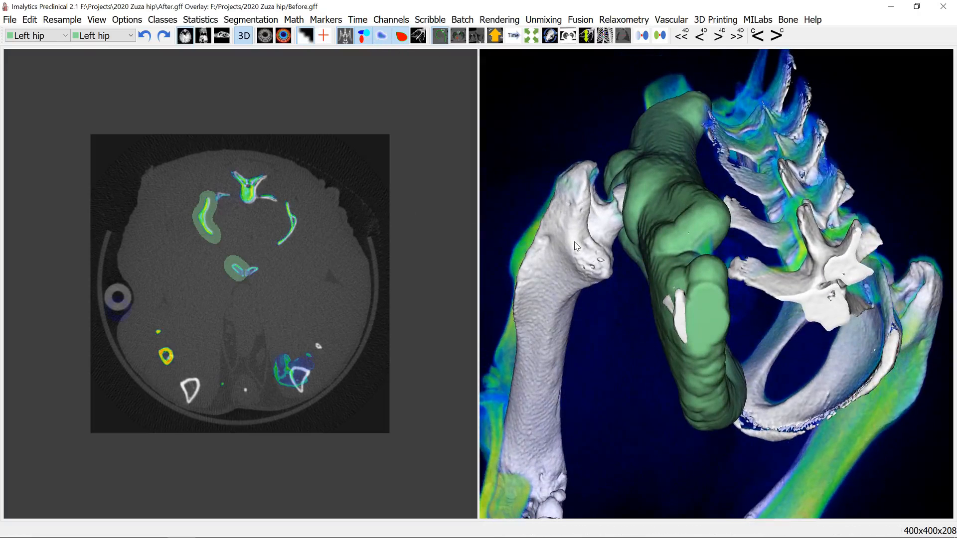
left_click_drag(666, 162, 672, 194)
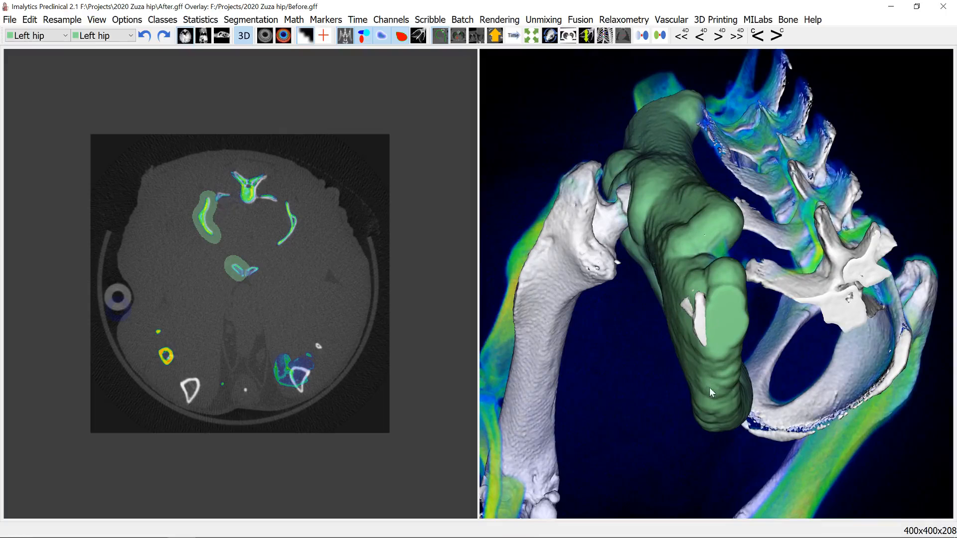
left_click_drag(710, 387, 660, 226)
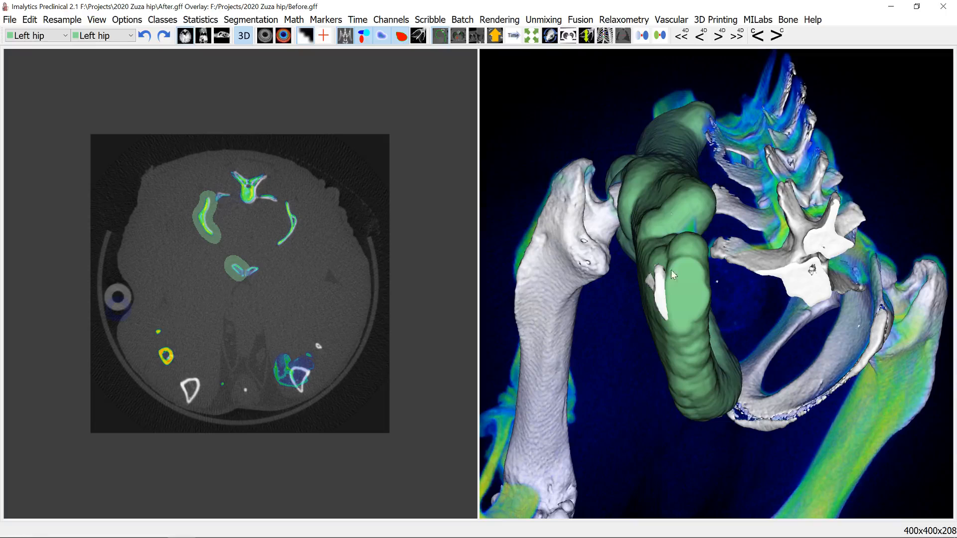
left_click_drag(657, 289, 700, 350)
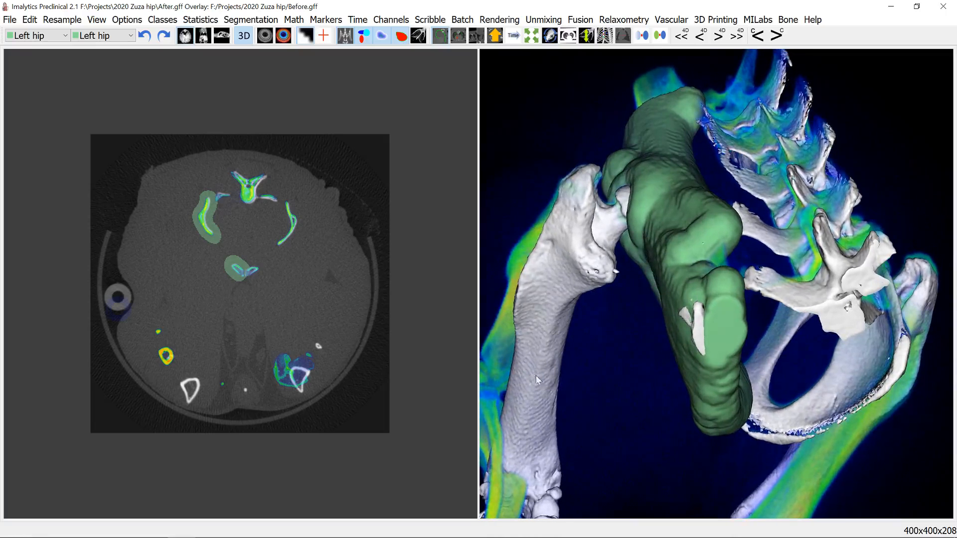
left_click_drag(647, 292, 744, 331)
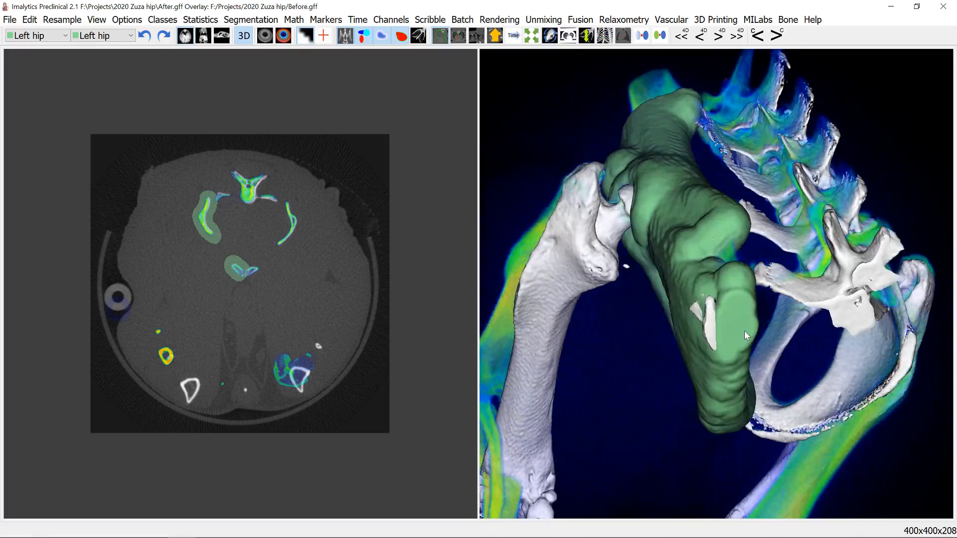
Run the coarse image-based registration of the overlay to the underlay, and hide the segmentation to view the aligned pelvis.
left_click(580, 20)
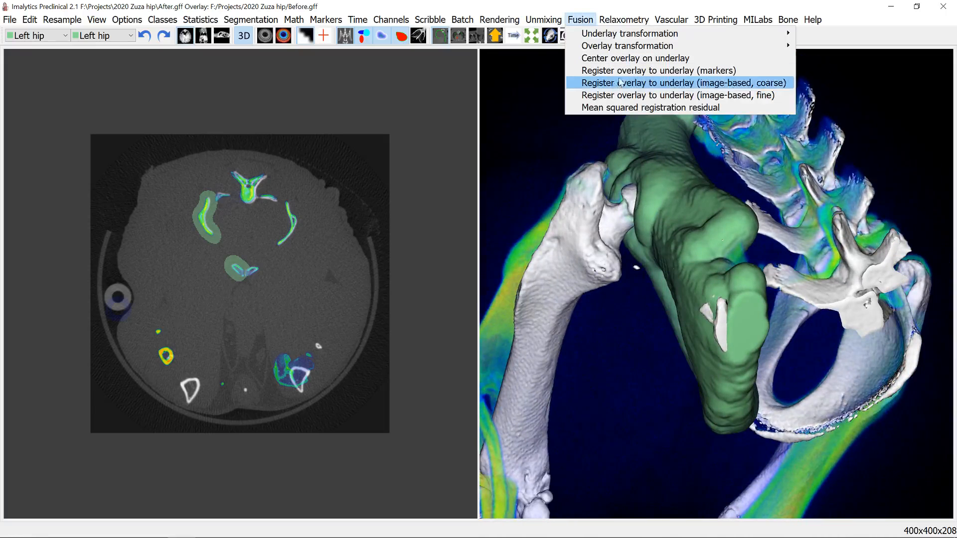
left_click(621, 81)
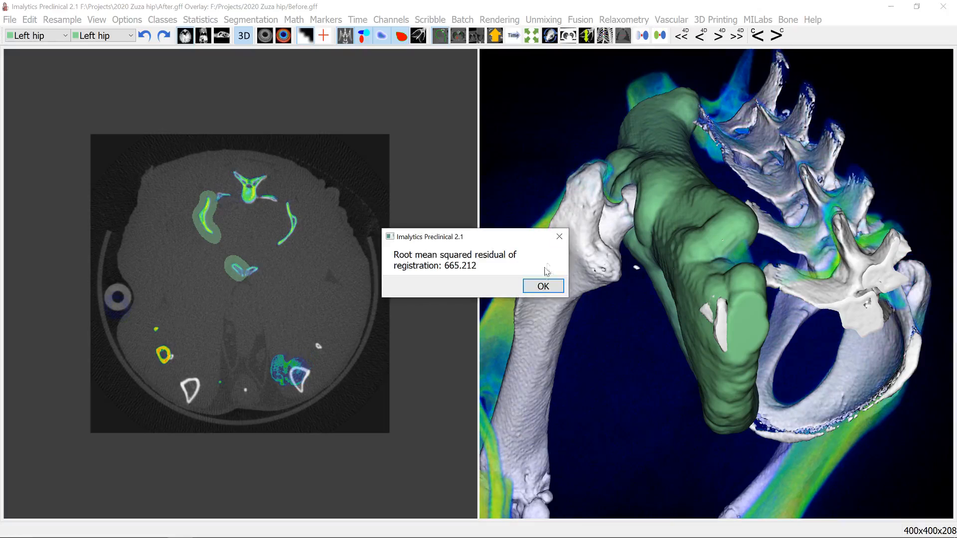
left_click(542, 286)
left_click_drag(685, 250, 477, 91)
left_click(365, 38)
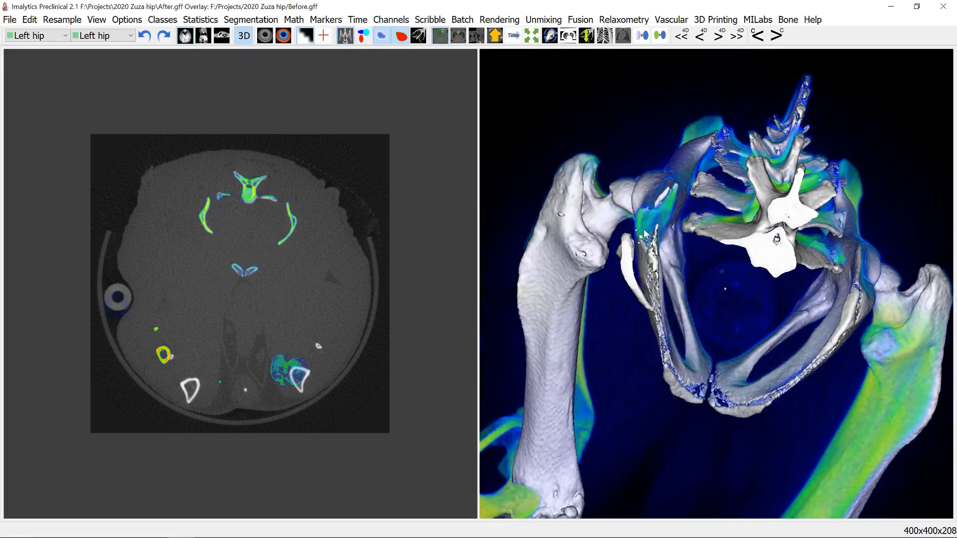
Show the Left hip mask again and run another image-based registration of the overlay to the underlay to refine the alignment.
left_click_drag(653, 244, 483, 104)
left_click(364, 35)
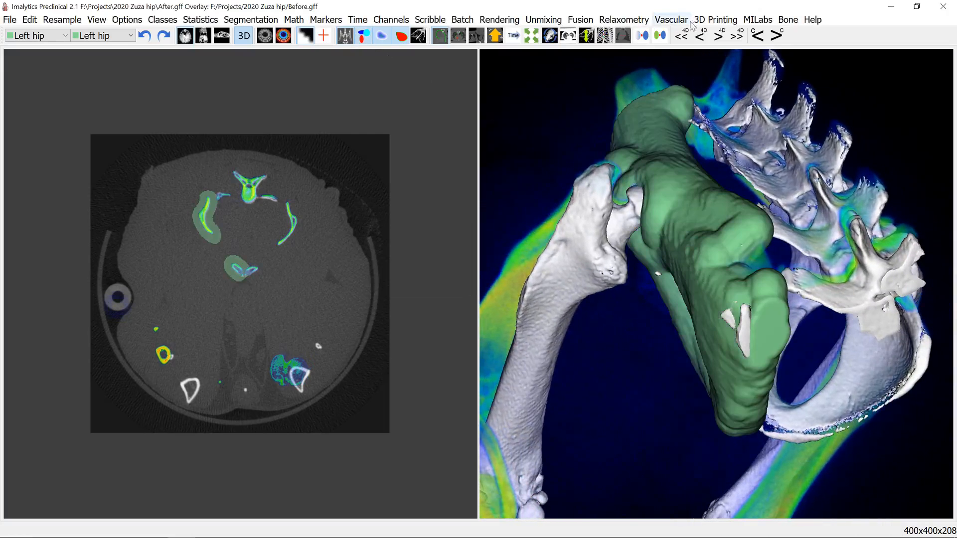
left_click(581, 19)
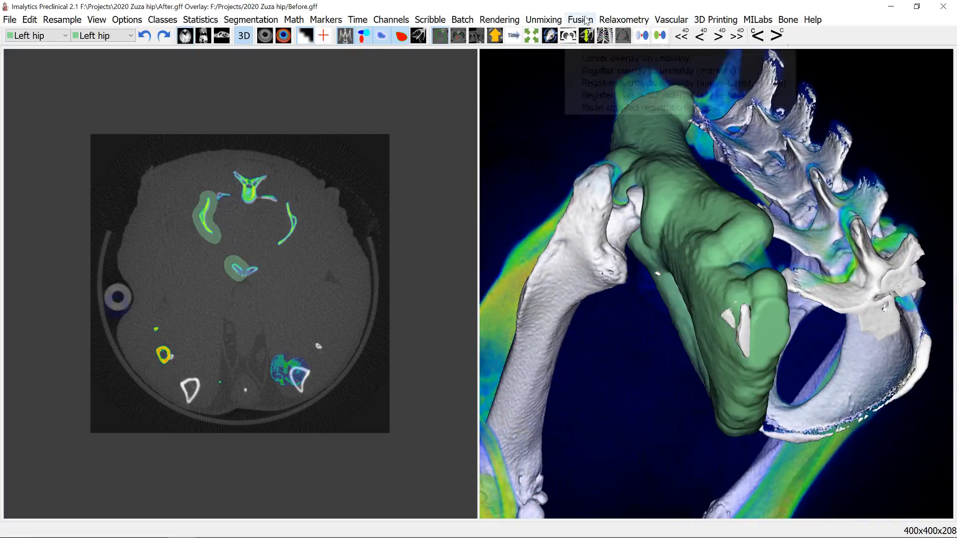
left_click(625, 96)
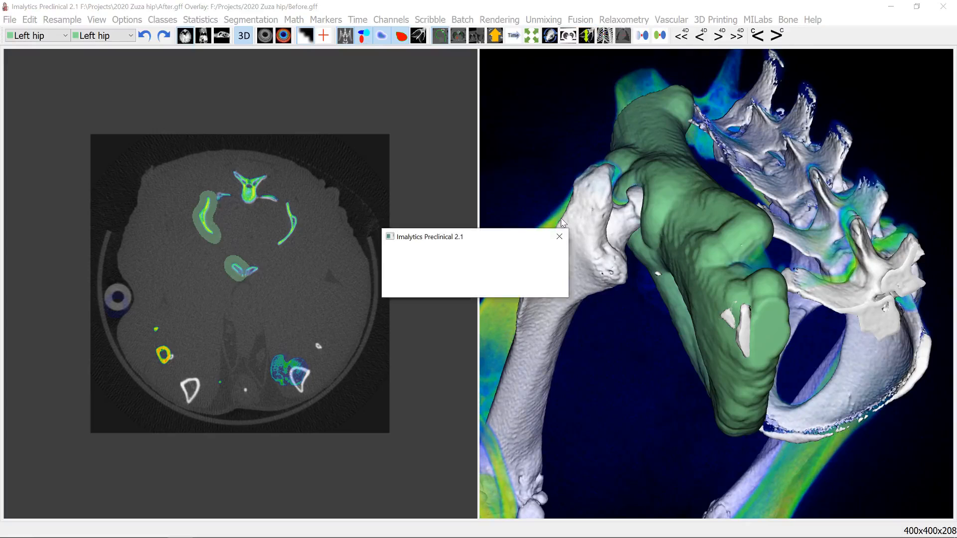
left_click(543, 286)
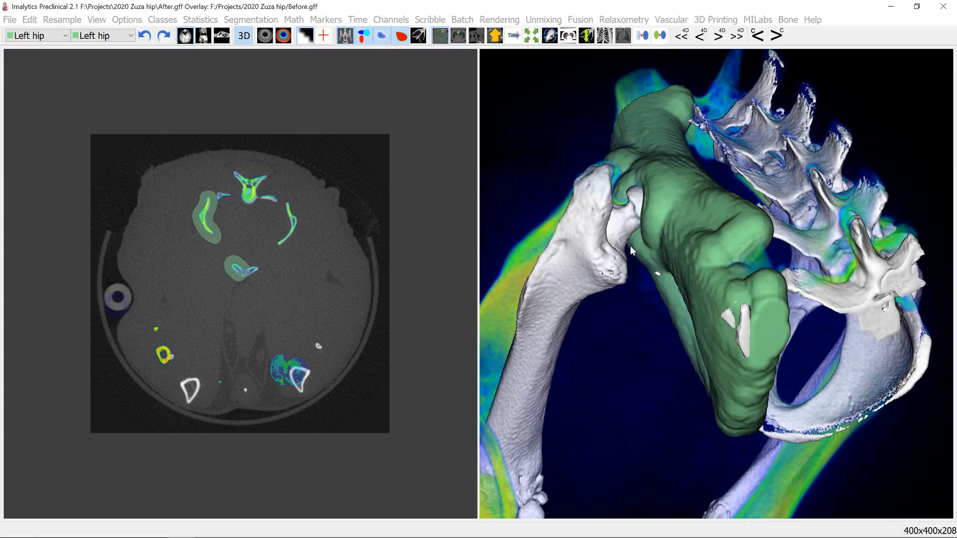
left_click_drag(652, 228, 650, 228)
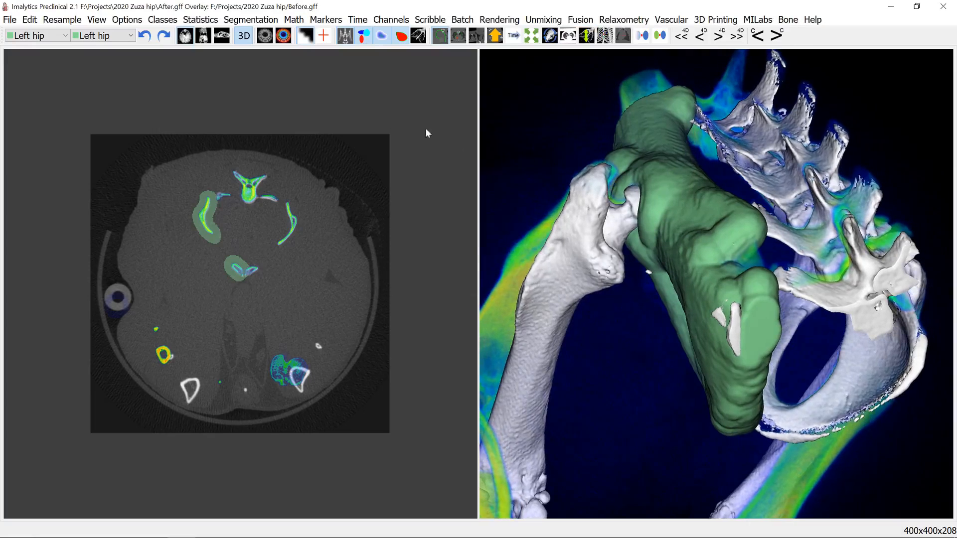
Remove the dilated Left hip class and inspect the aligned pelvis around the bone defect.
left_click(163, 20)
left_click(172, 44)
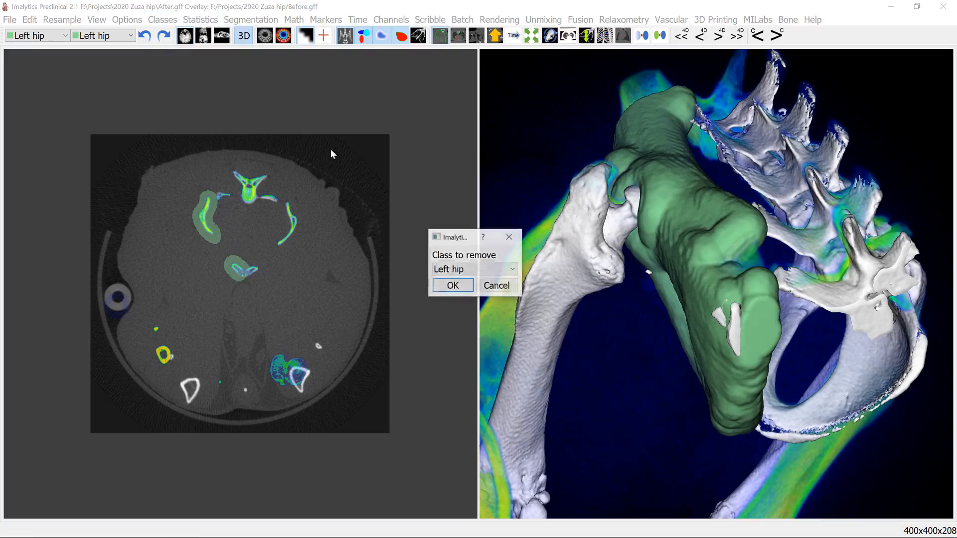
left_click(452, 286)
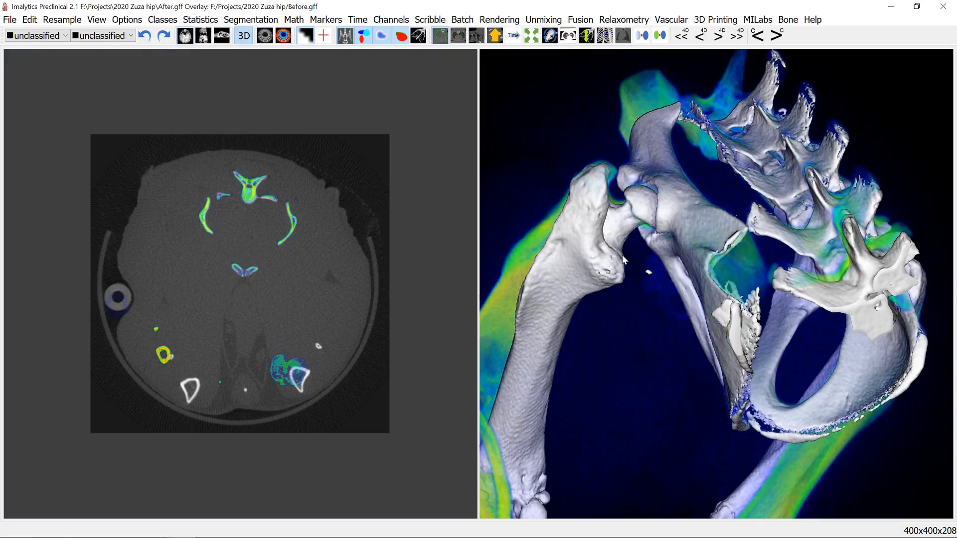
left_click_drag(622, 255, 626, 229)
left_click_drag(711, 211, 746, 228)
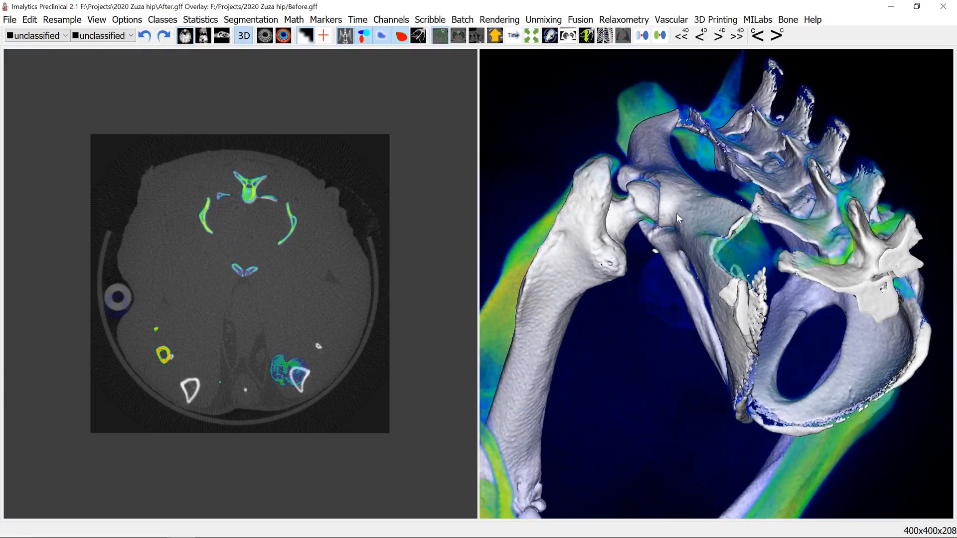
Add a class named Tmp and segment the overlay bone into it with a threshold above 2000.
right_click(701, 204)
left_click(725, 209)
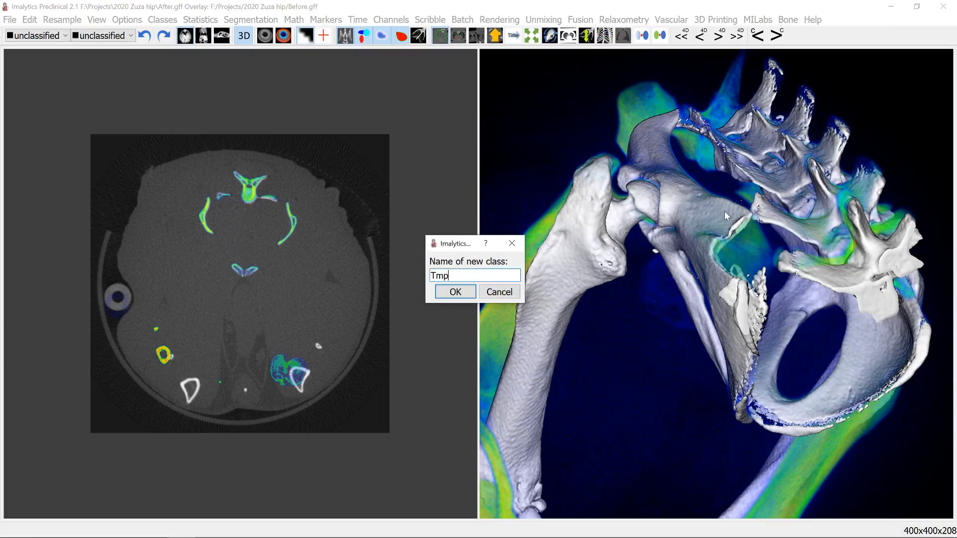
key("Return")
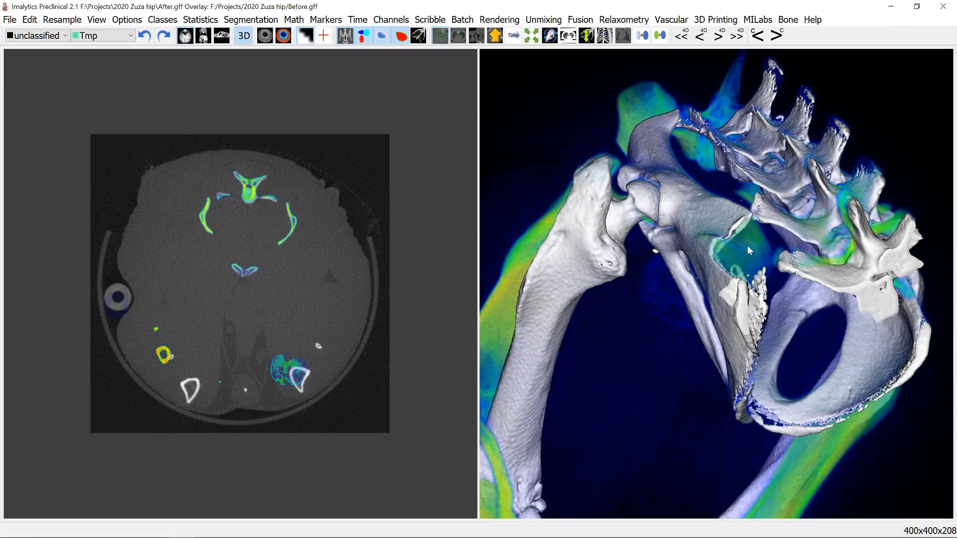
right_click(258, 226)
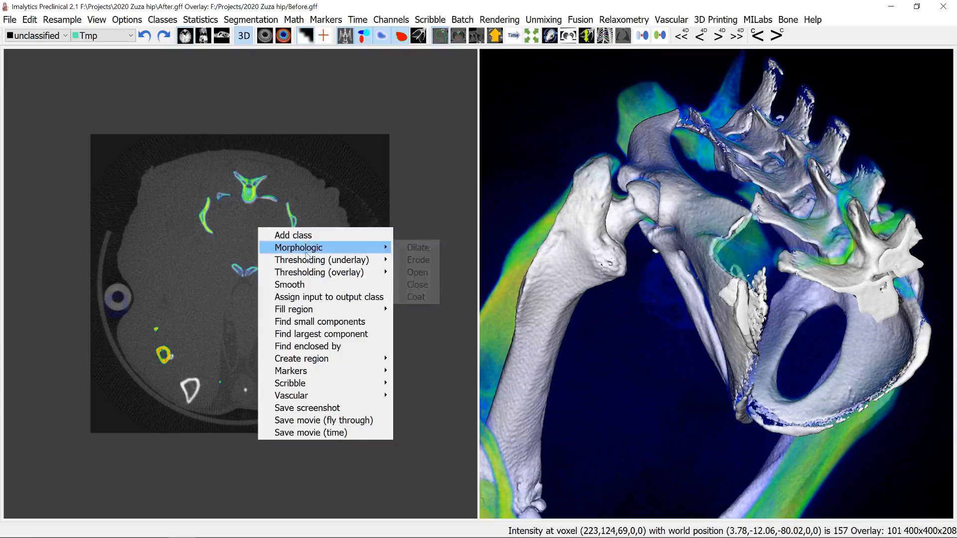
mouse_move(321, 274)
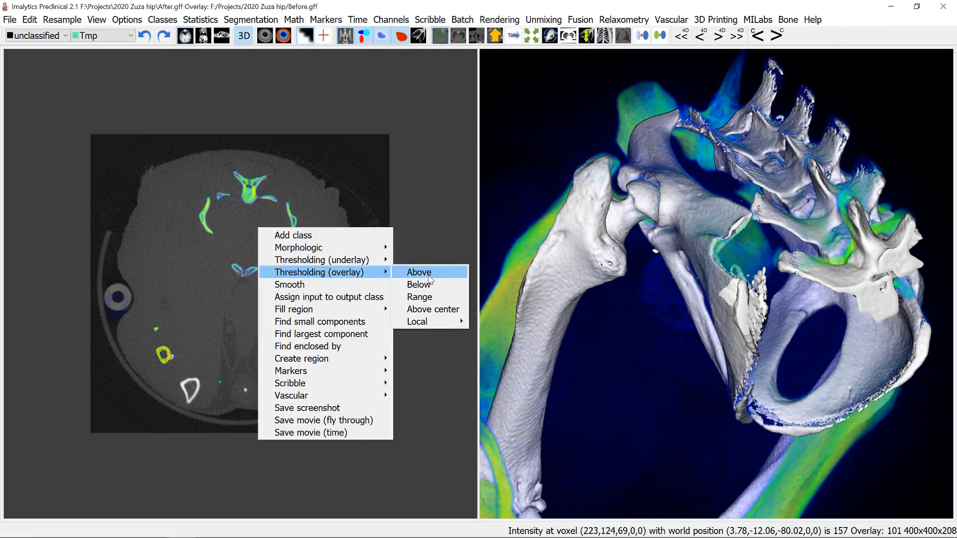
left_click(427, 275)
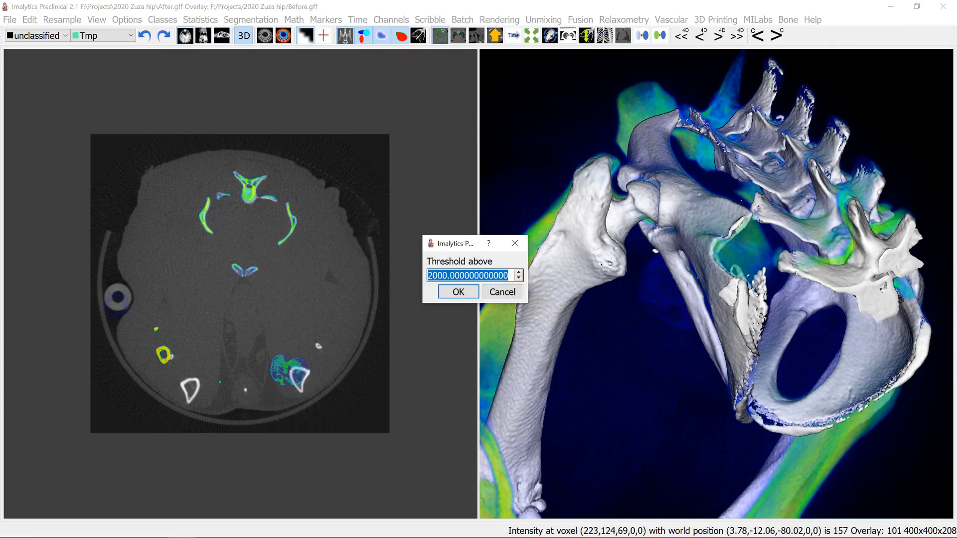
key("Return")
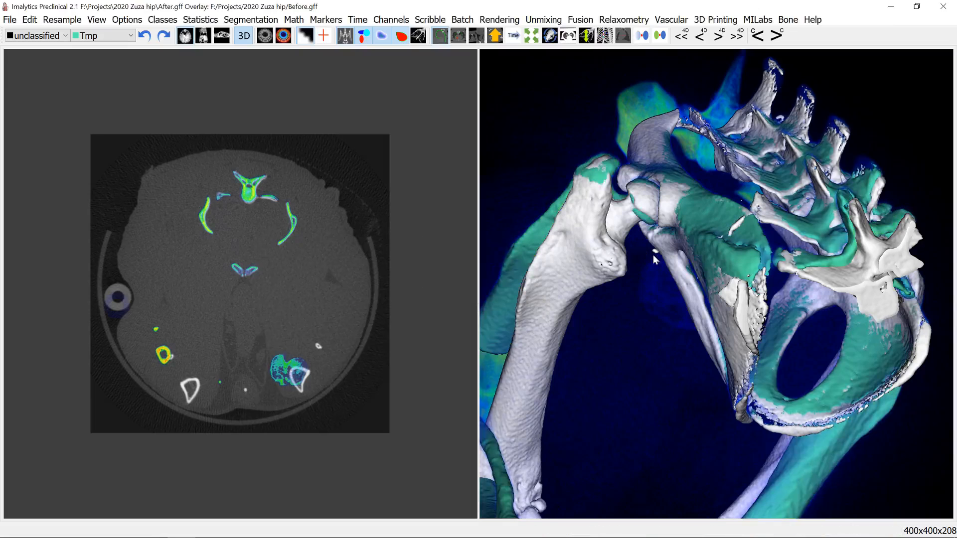
left_click_drag(653, 255, 738, 307)
Load the single class Left hip from the saved segmentation file, overwriting all classes.
left_click(10, 19)
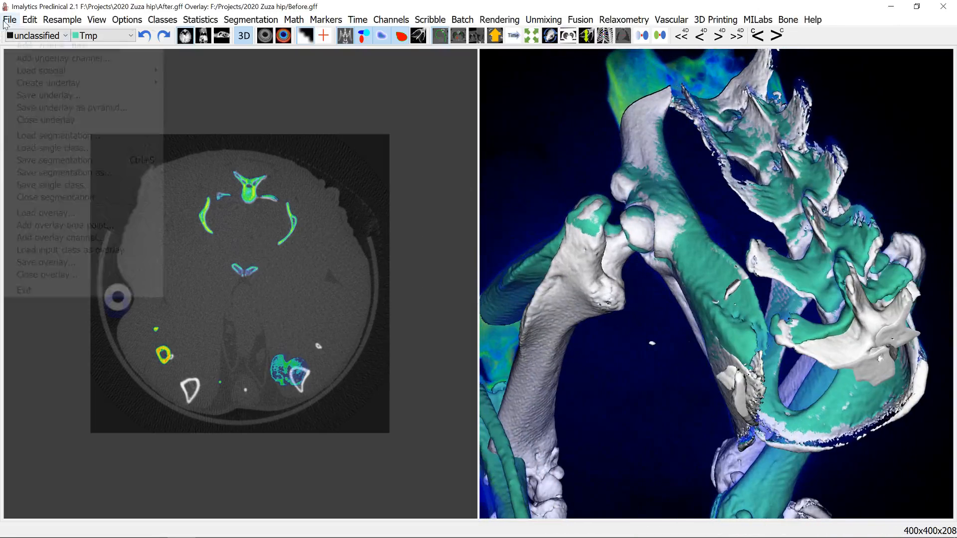
left_click(50, 147)
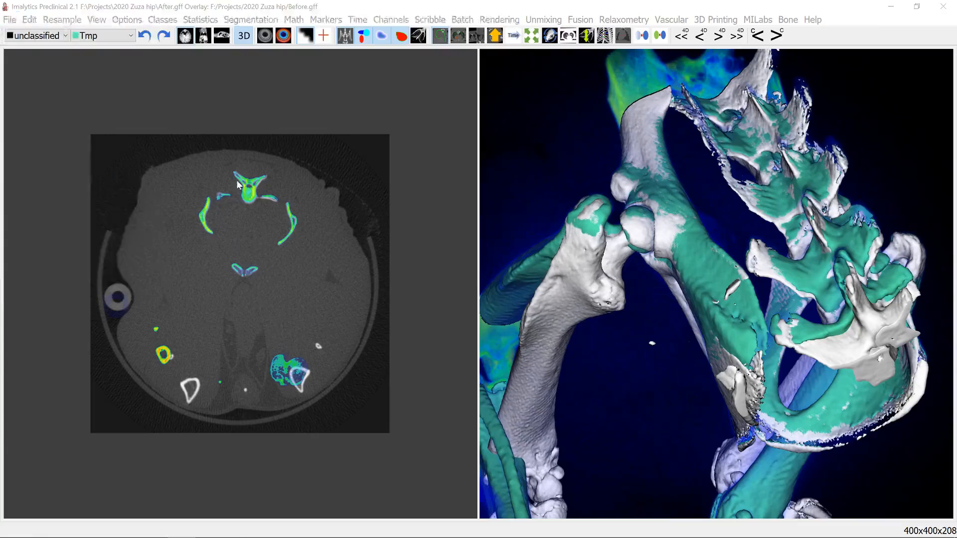
double_click(124, 94)
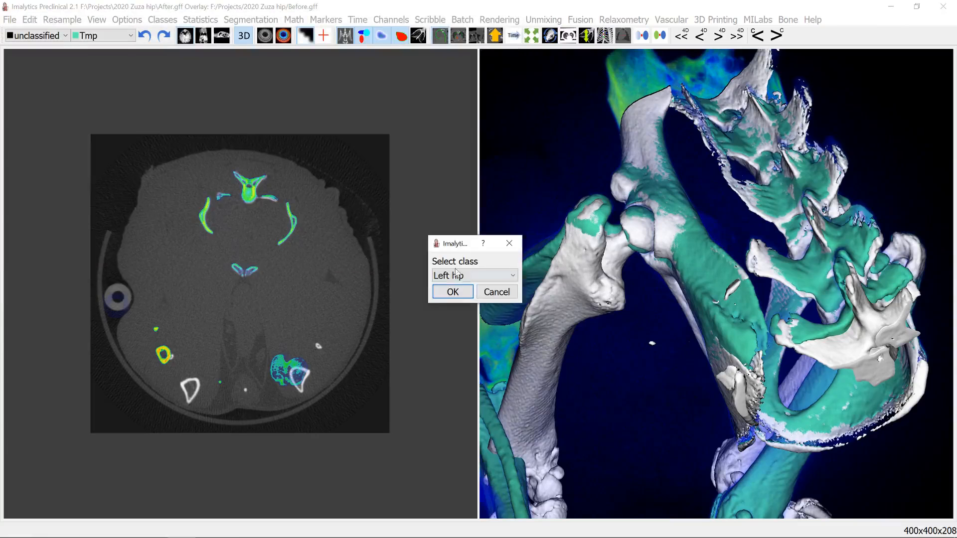
left_click(463, 294)
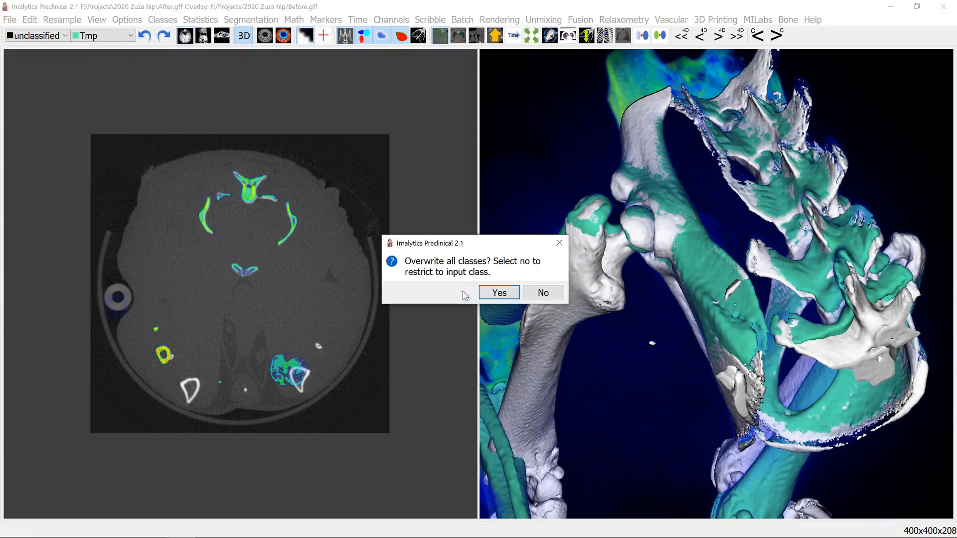
left_click(498, 294)
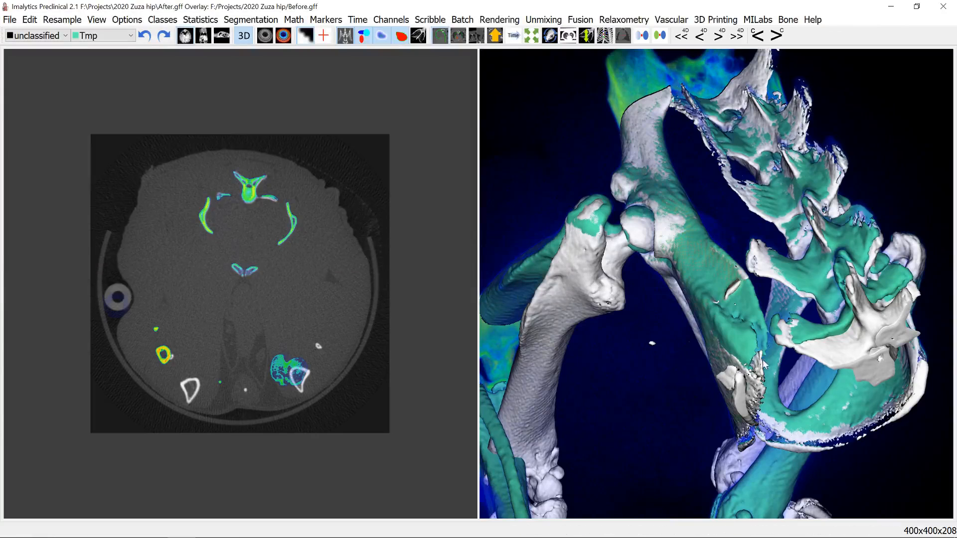
Examine the class borders along the left hip bone in the slice and 3D views with the overlay hidden, and show the overlay again.
double_click(723, 323)
scroll(278, 261, "up", 2)
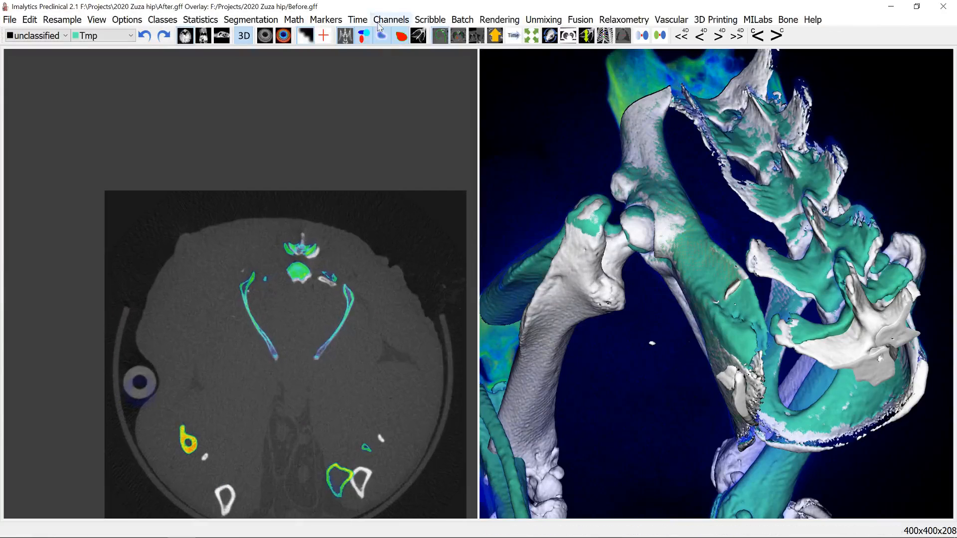
left_click(380, 38)
scroll(267, 265, "up", 5)
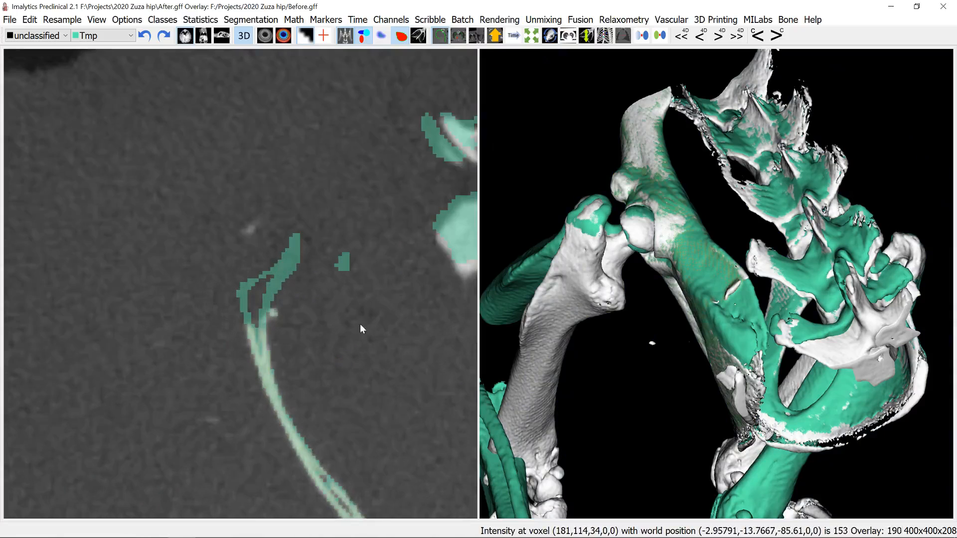
left_click_drag(653, 344, 668, 337)
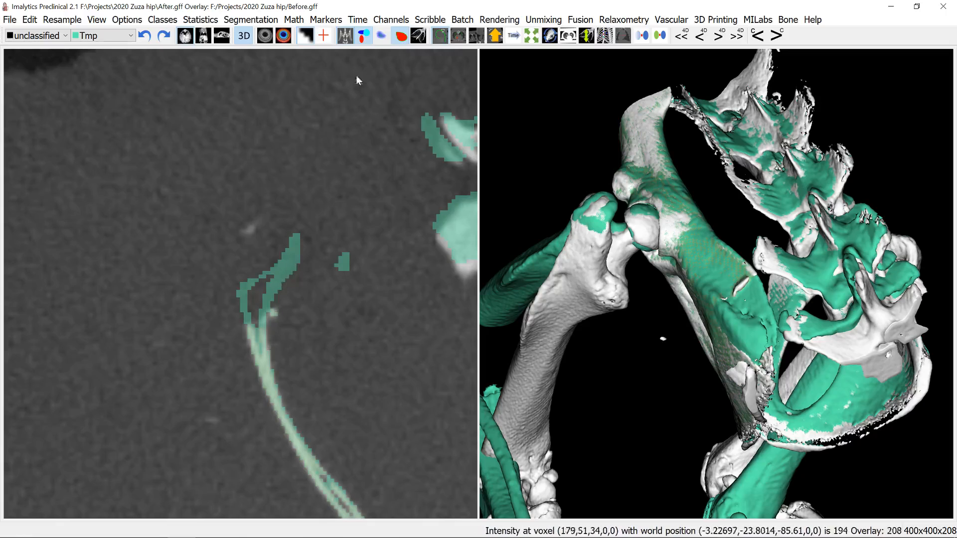
left_click(381, 36)
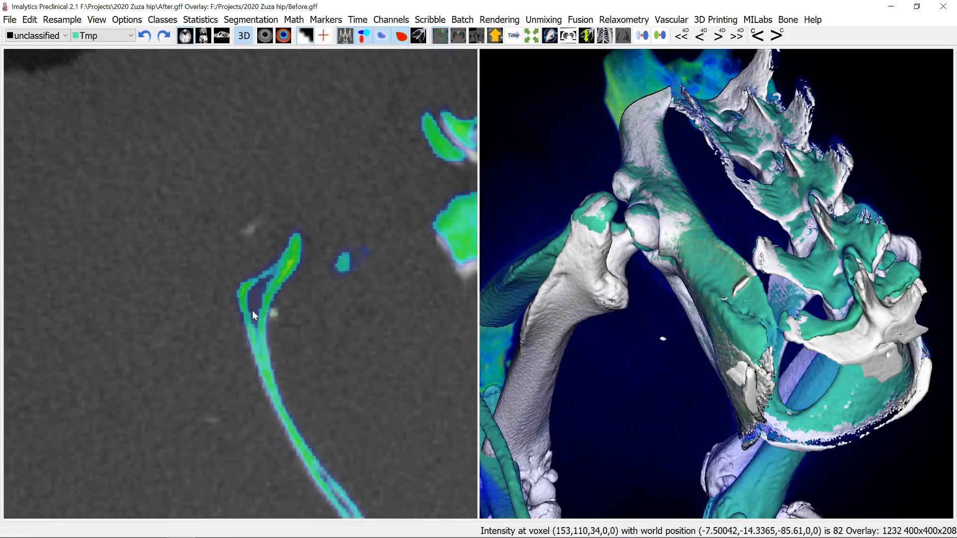
Dilate the Left hip class by a distance of 1.
right_click(270, 373)
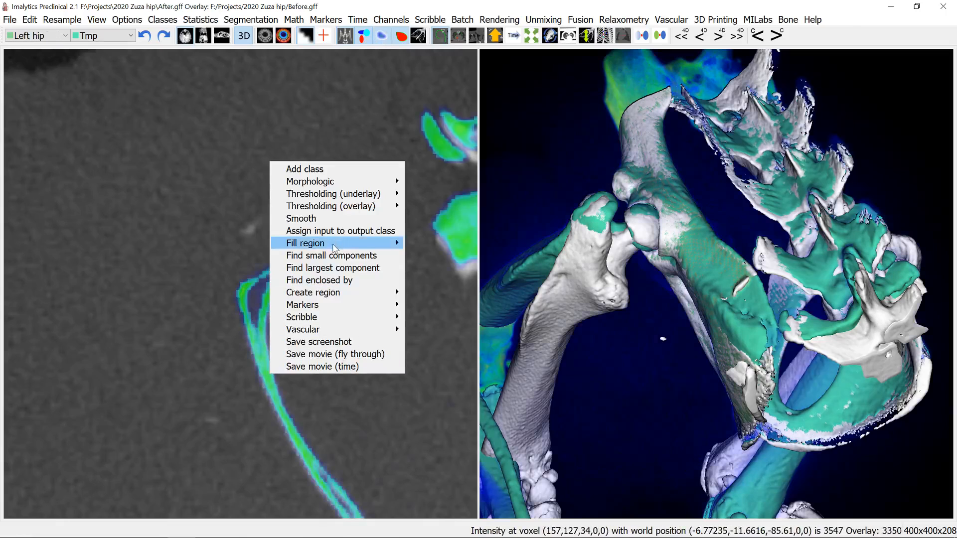
mouse_move(345, 185)
left_click(428, 181)
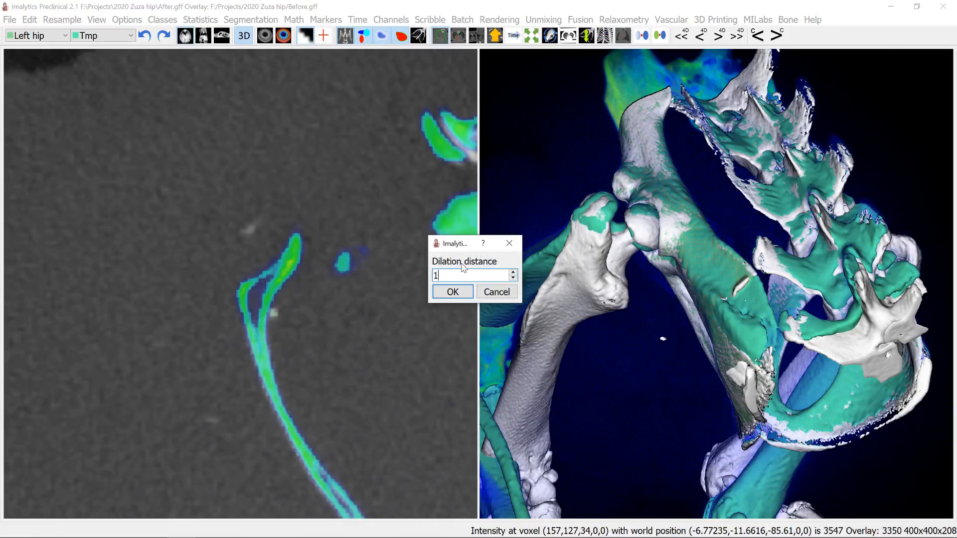
type("1")
key("Return")
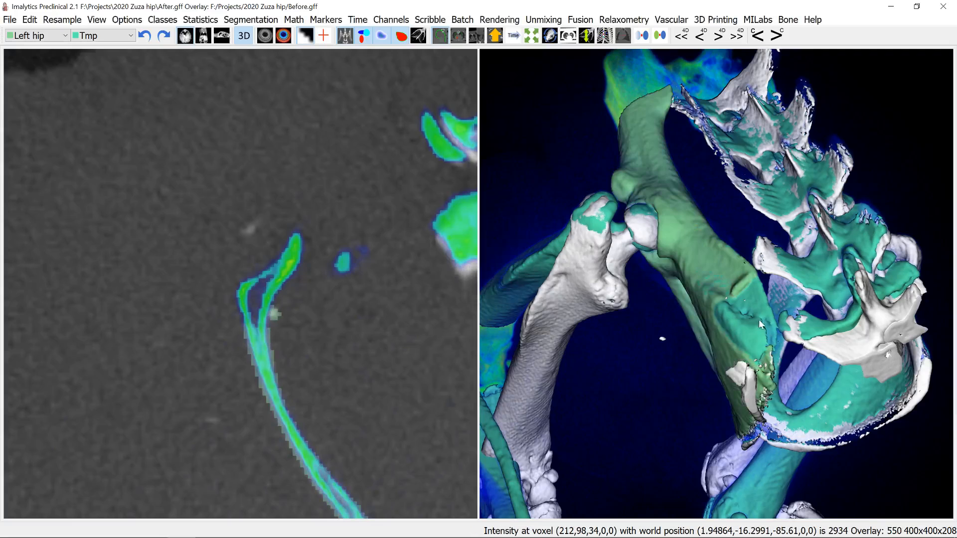
Add a class named Piece and region-fill the Tmp area at the left hip's bone defect into it.
left_click_drag(759, 319, 743, 303)
right_click(743, 303)
left_click(758, 307)
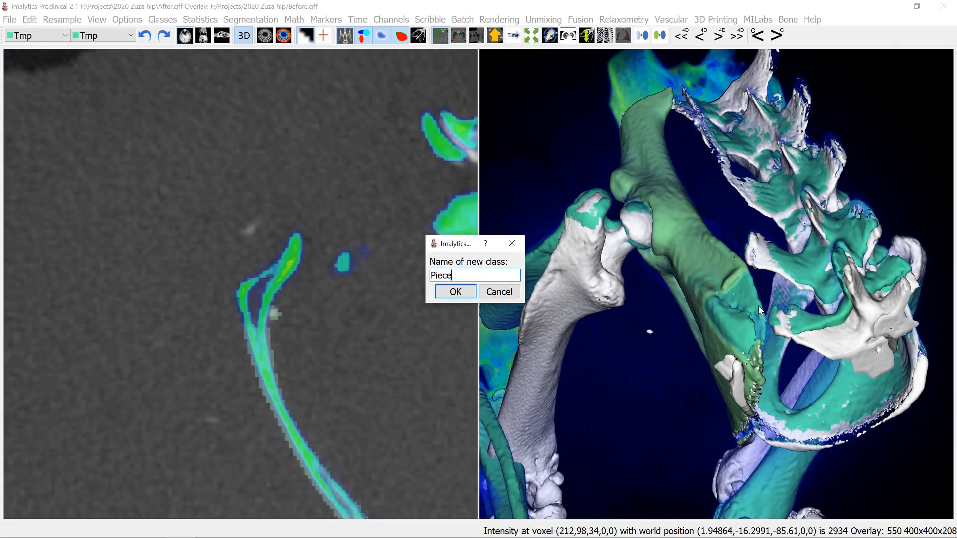
key("Return")
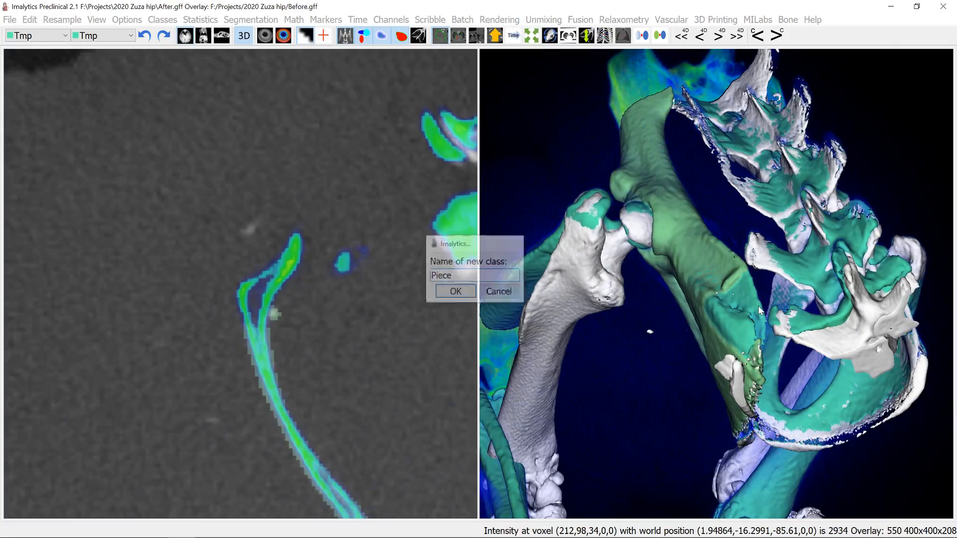
right_click(745, 301)
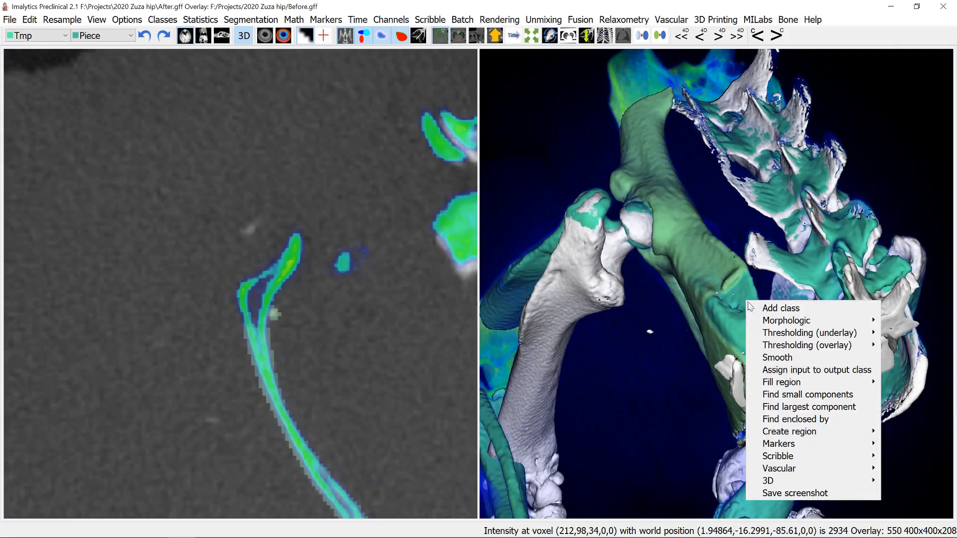
mouse_move(796, 382)
left_click(718, 382)
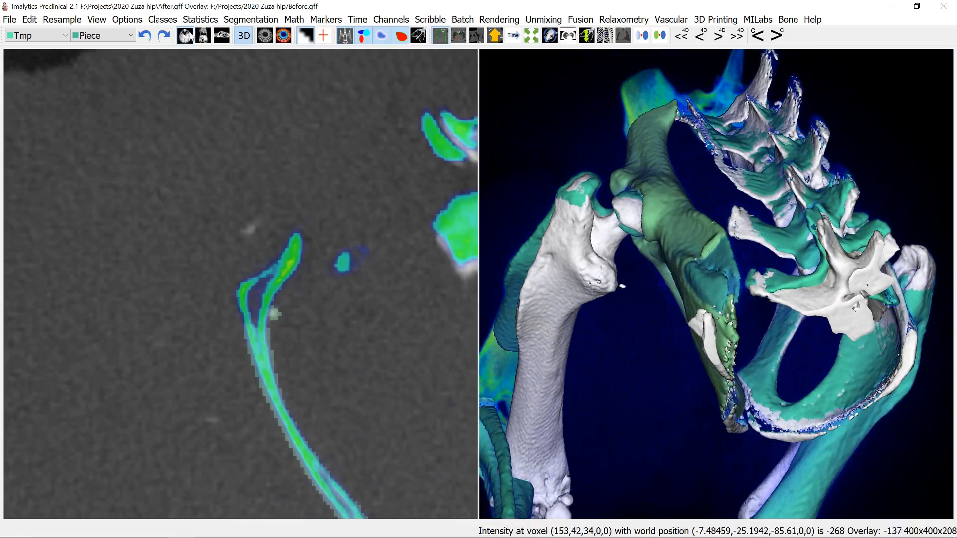
Remove the Tmp and Left hip classes, keeping only Piece, and inspect the piece in the bone defect.
left_click(163, 19)
left_click(162, 45)
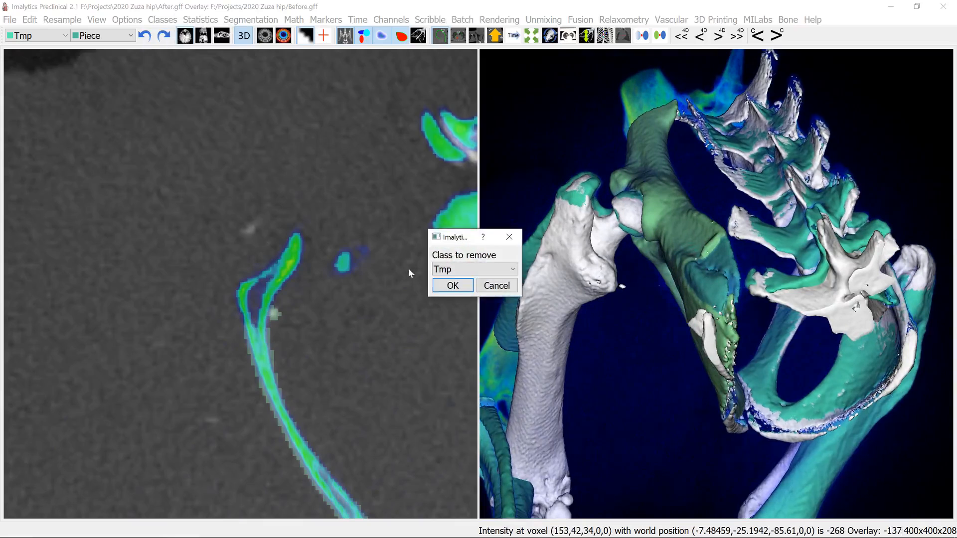
left_click(451, 284)
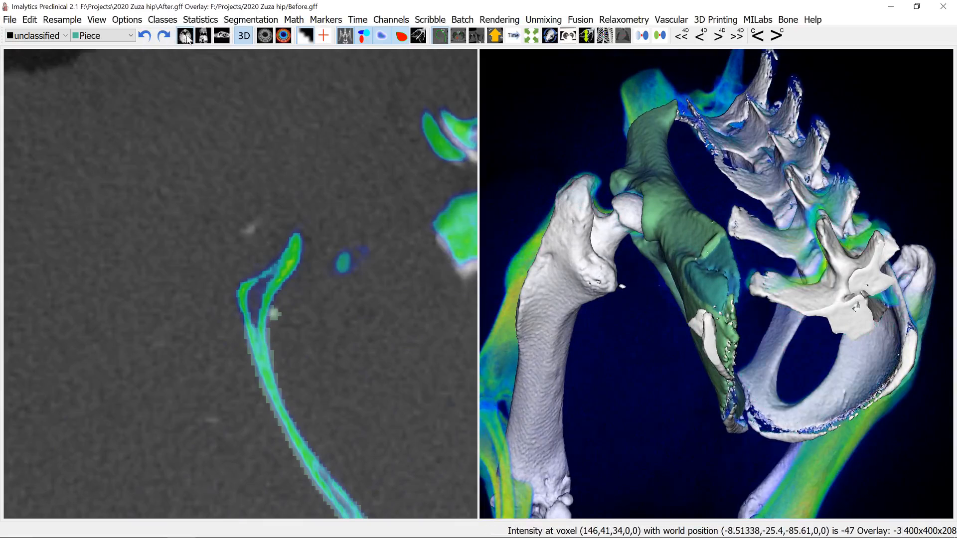
left_click(163, 20)
left_click(186, 45)
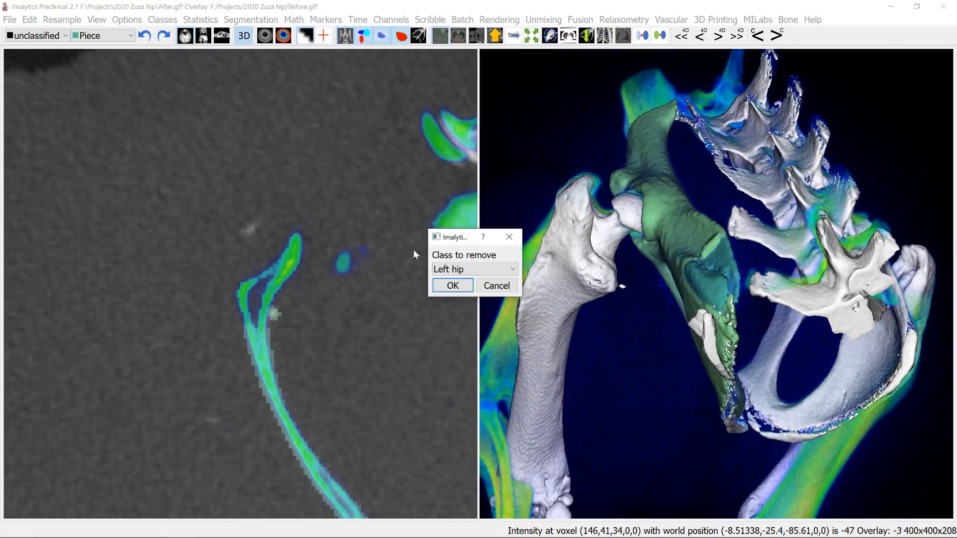
left_click(459, 286)
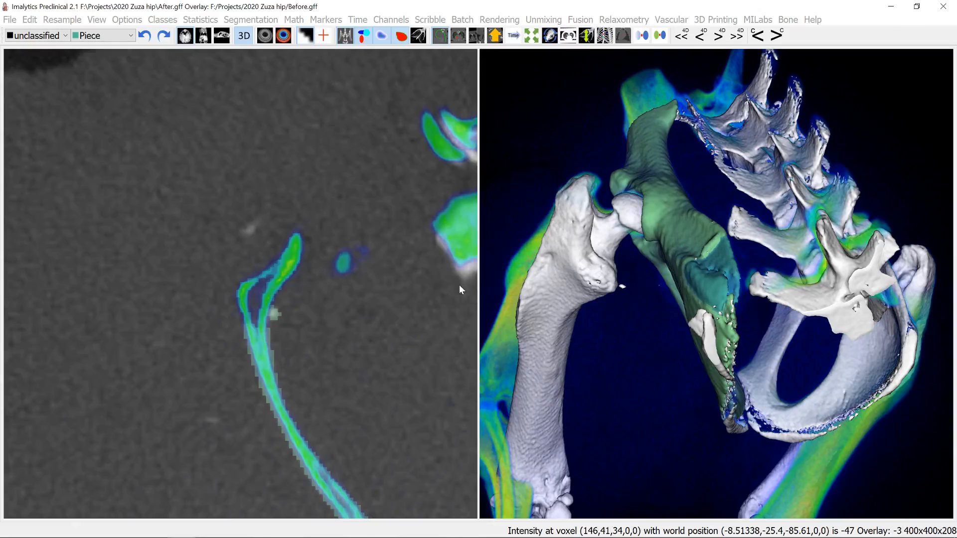
left_click_drag(624, 310, 775, 306)
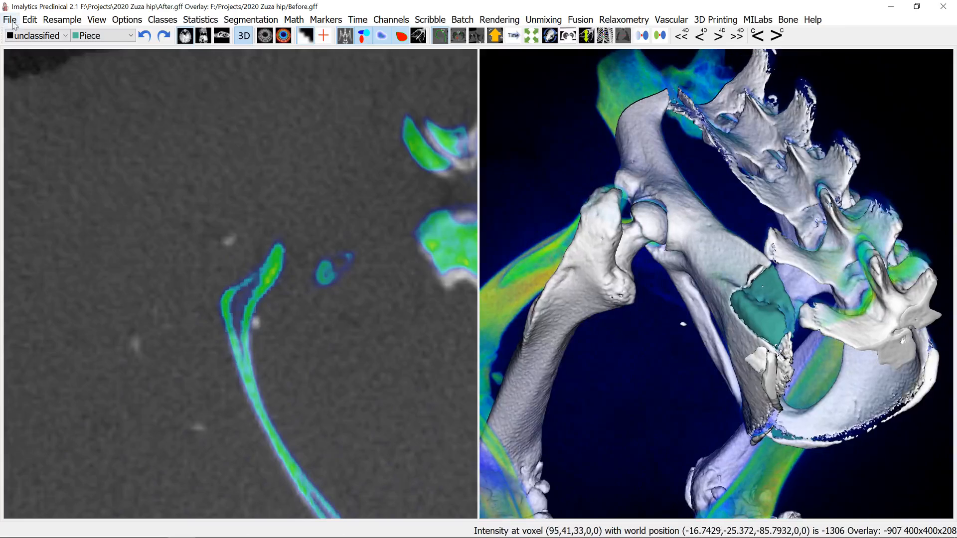
Save the segmentation as Piece.seg in the 2020 Zuza hip project folder, overwriting the existing file.
left_click(9, 20)
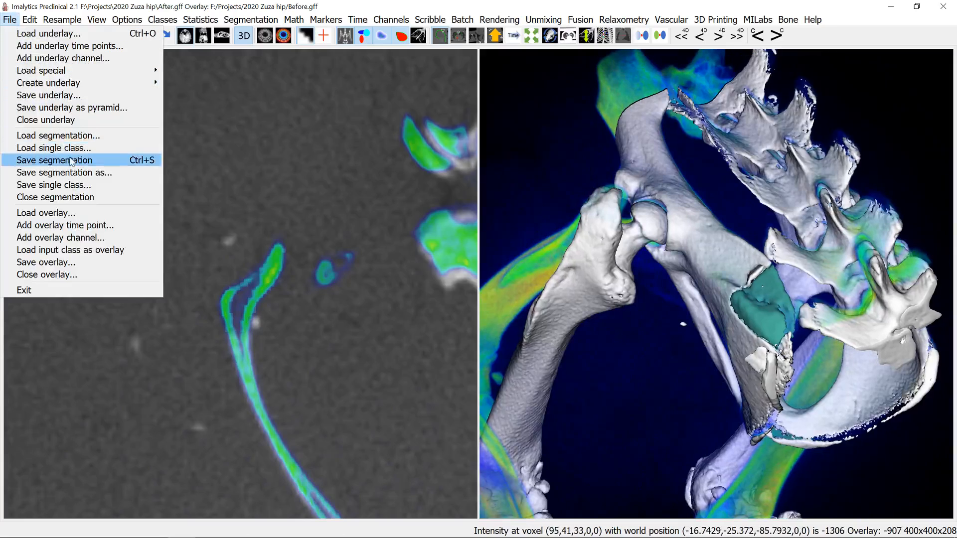
left_click(71, 172)
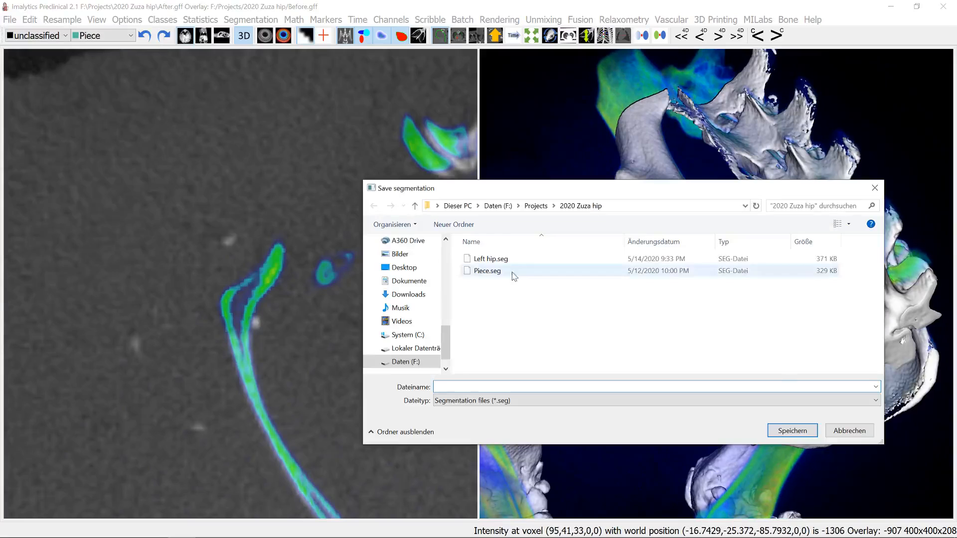
double_click(472, 272)
left_click(502, 276)
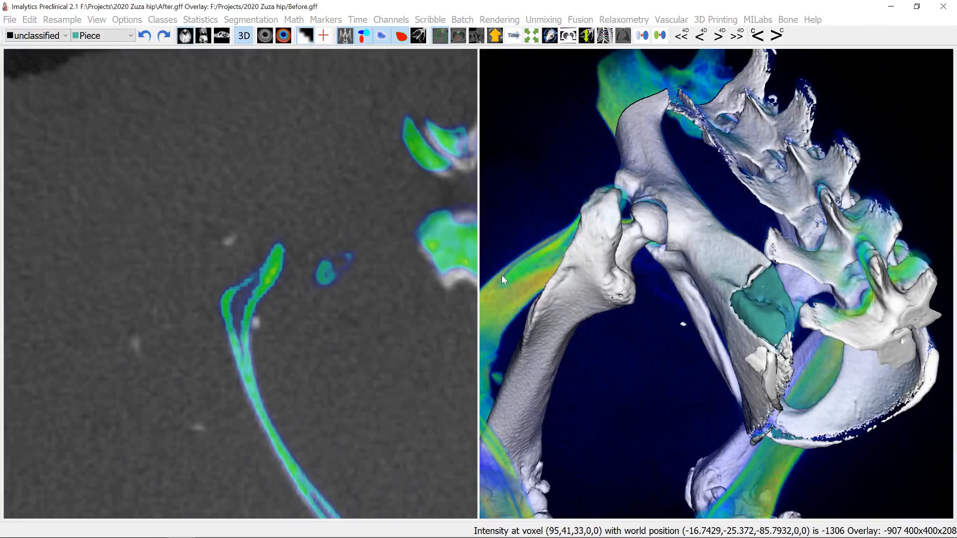
Check the underlay class statistics of the Piece class, including its volume, and close the results.
left_click(201, 19)
left_click(234, 32)
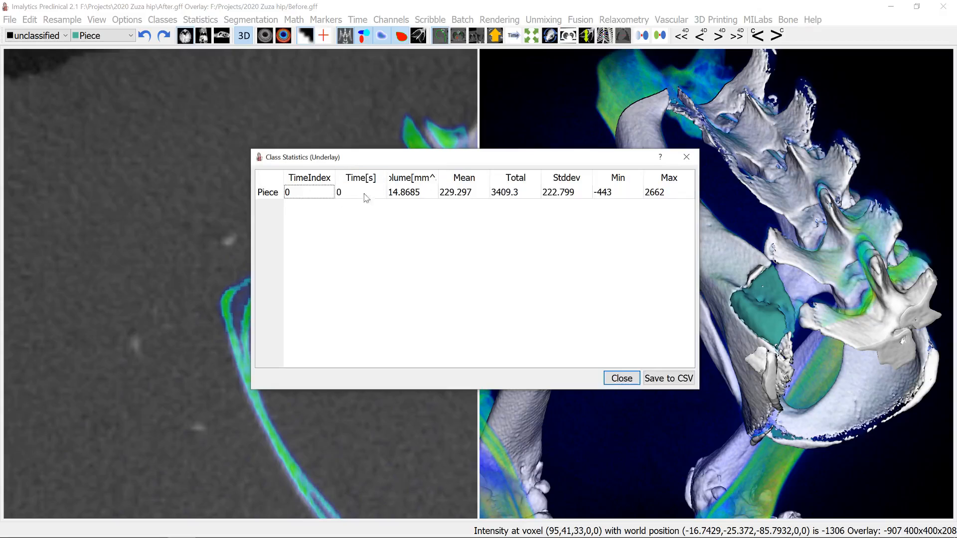
left_click(621, 378)
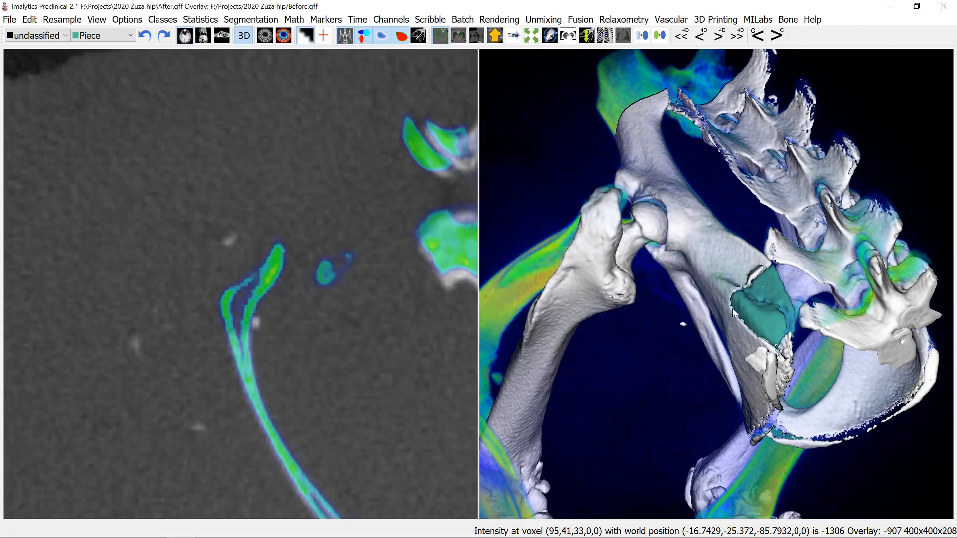
Make Piece the input class, review the STL export options for 3D printing, and examine the piece in the 3D view from another angle.
right_click(776, 291)
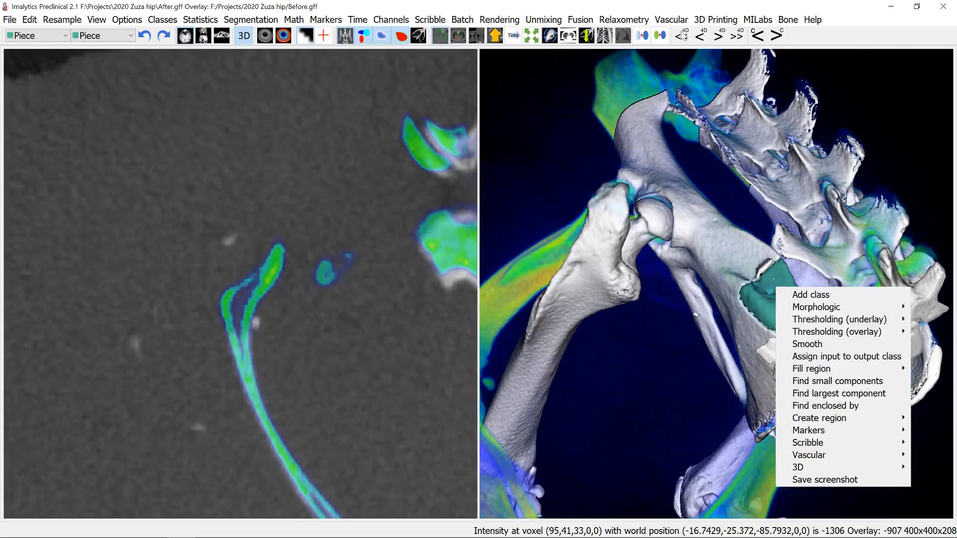
left_click(715, 20)
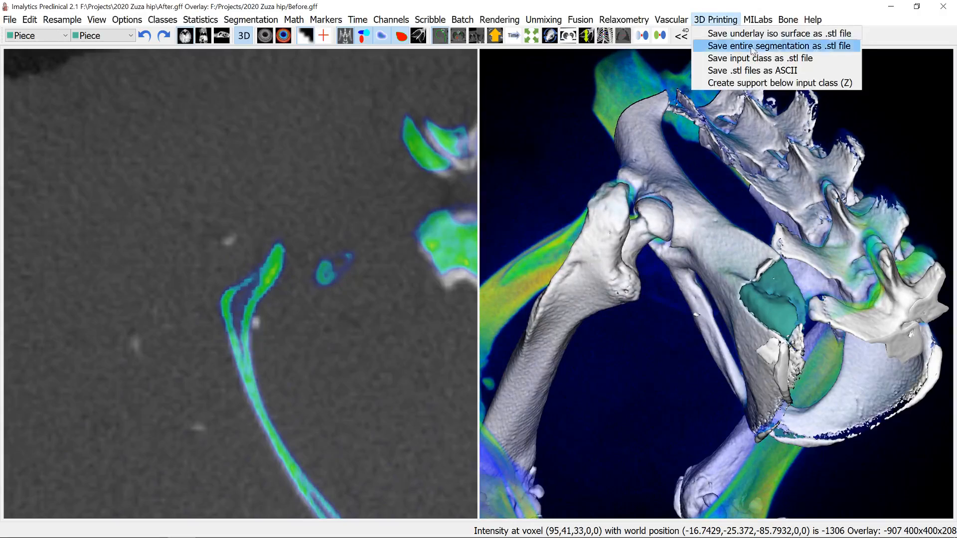
left_click(817, 332)
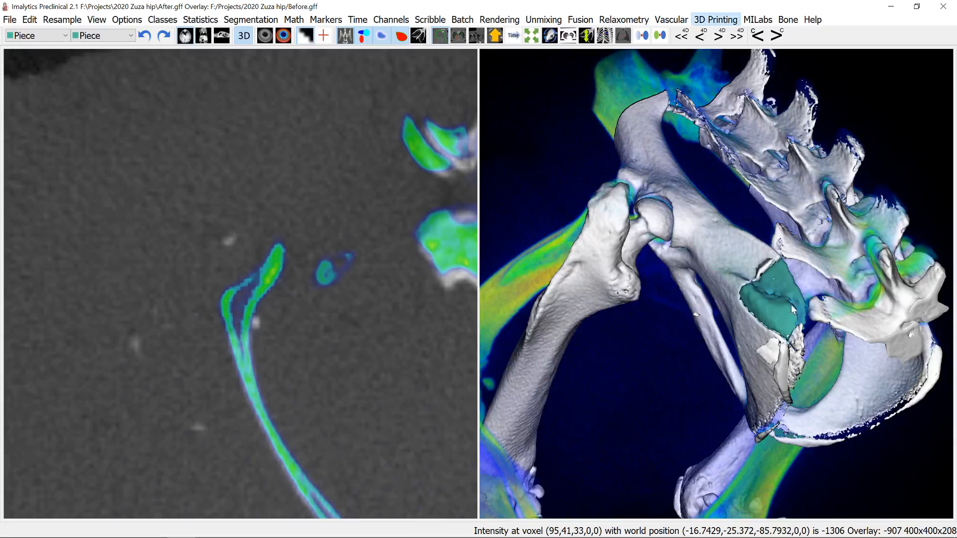
left_click_drag(791, 304, 759, 268)
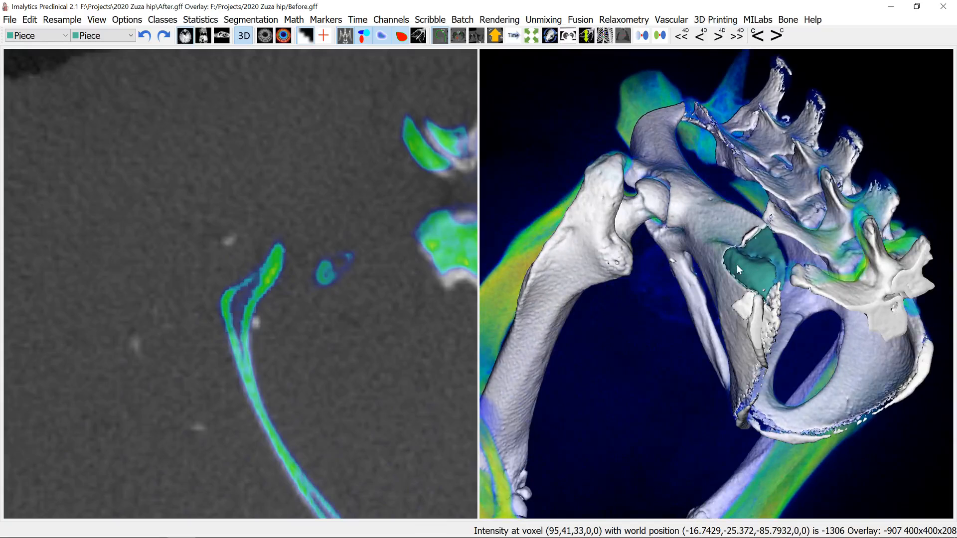
mouse_move(642, 531)
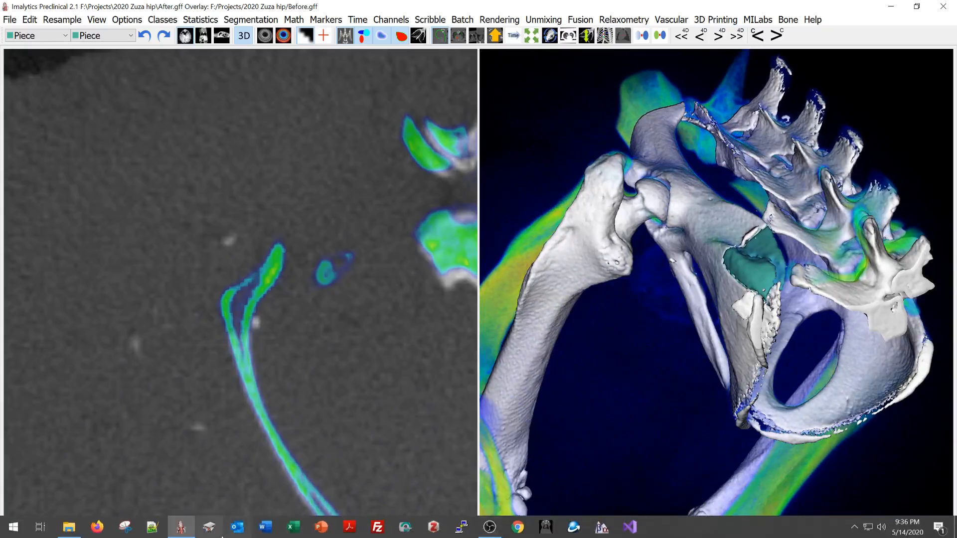